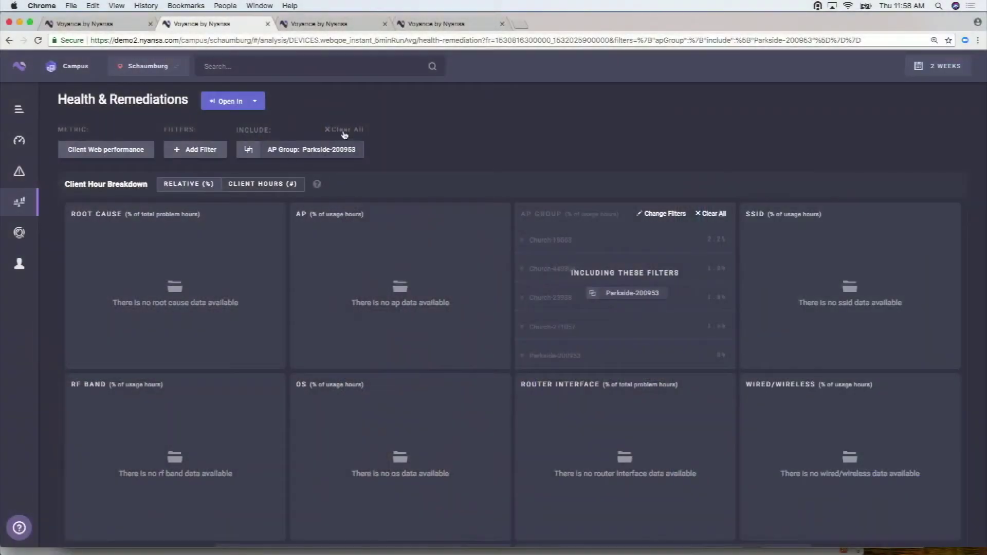
Clear the Parkside-200953 AP Group filter so every breakdown panel shows client-hour data
click(344, 131)
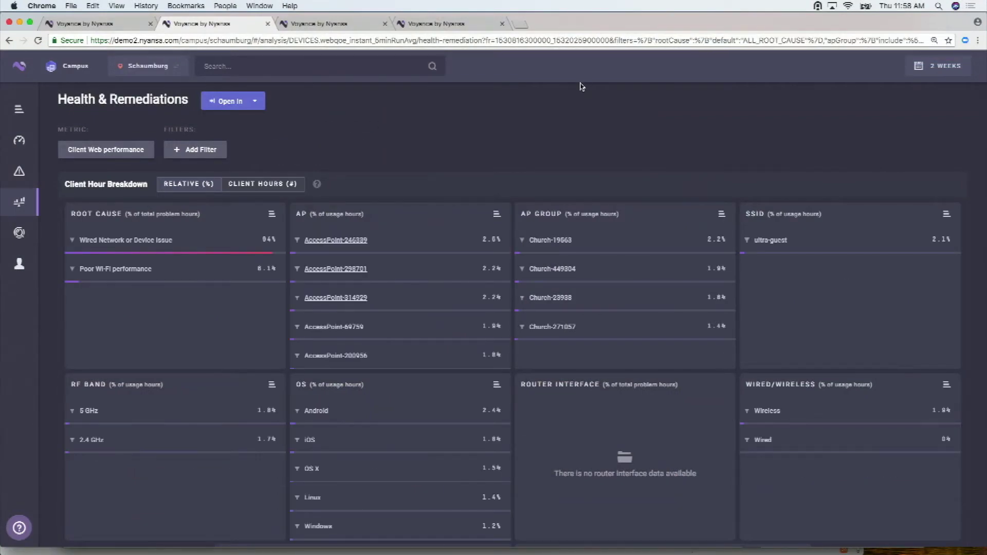
click(270, 215)
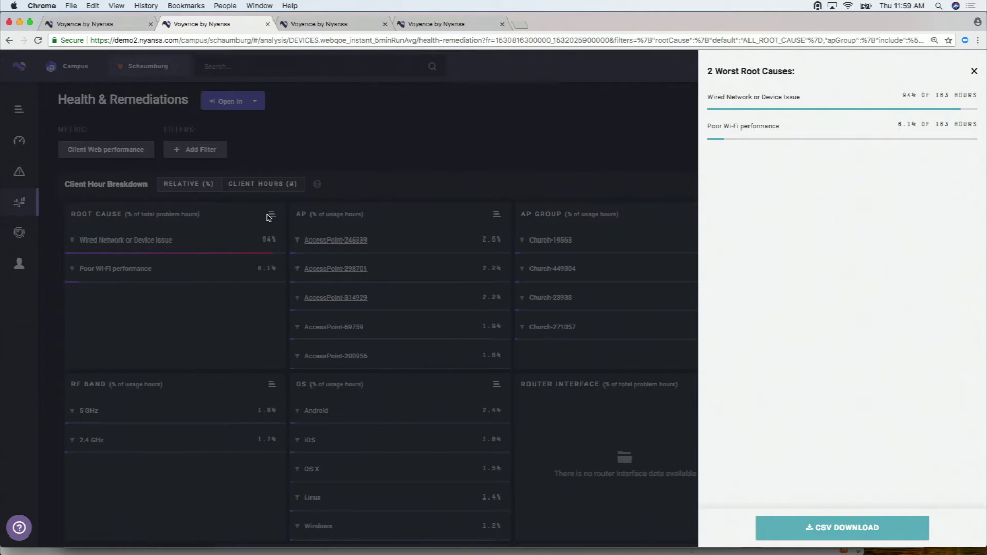
click(313, 141)
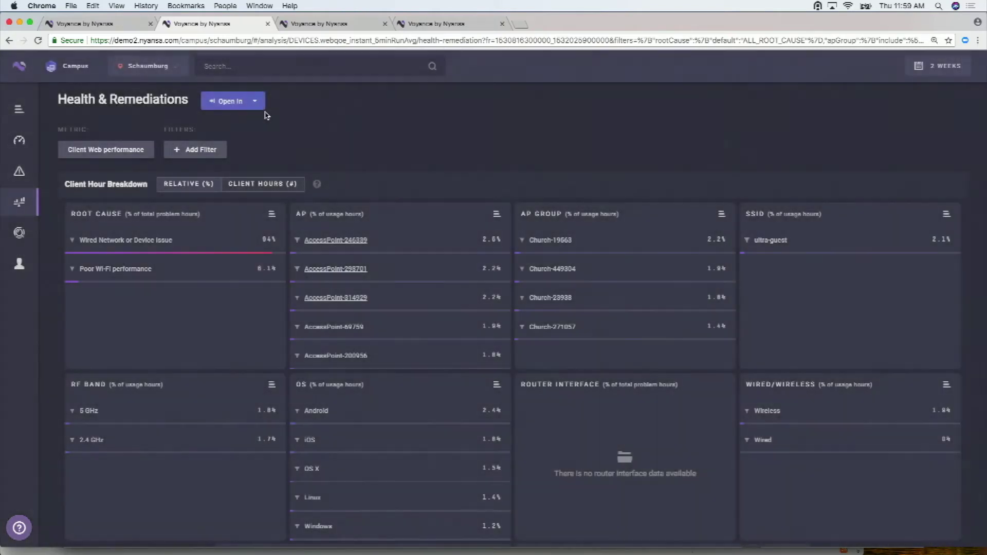
Open the analysis in Network History and apply the 6 Months range, 01/19/18 to 07/19/18
click(252, 106)
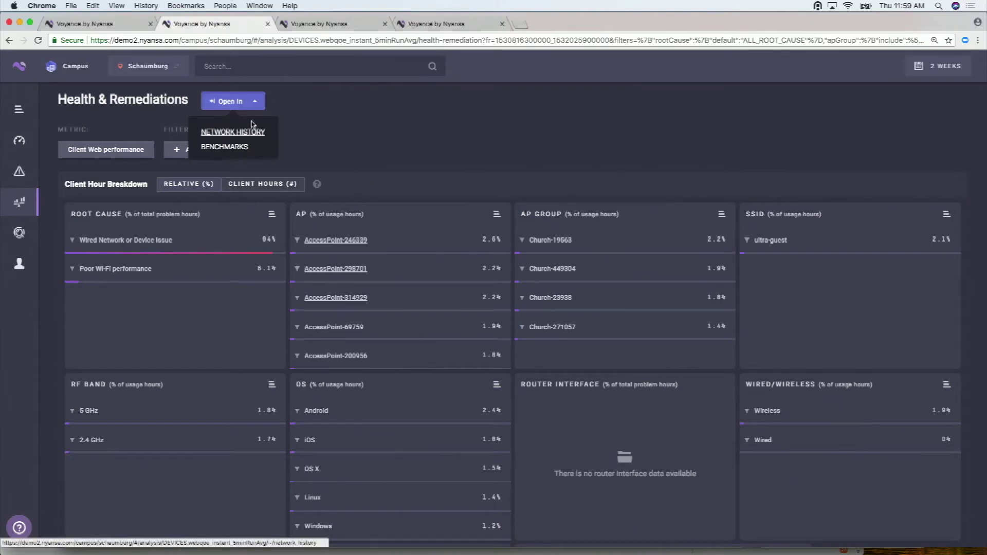
click(244, 133)
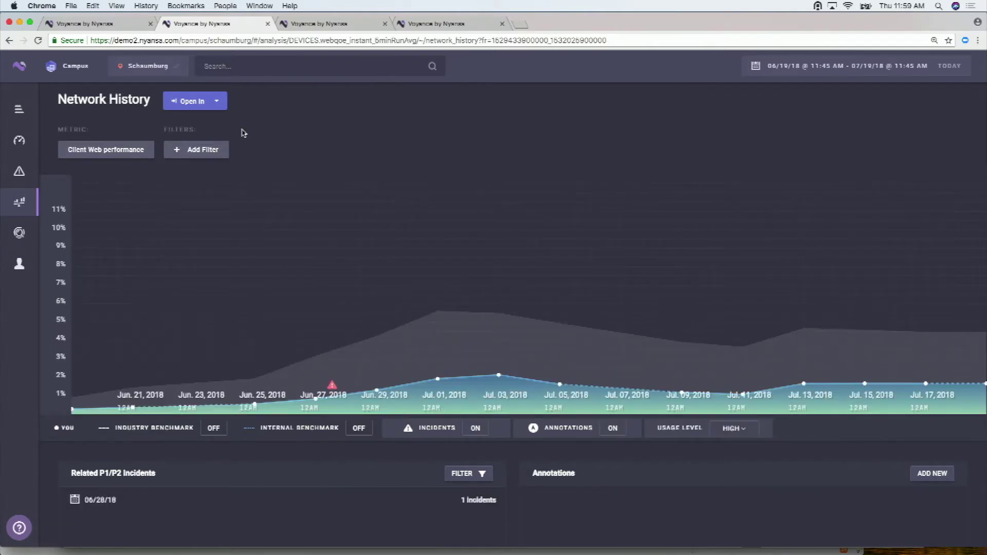
click(837, 65)
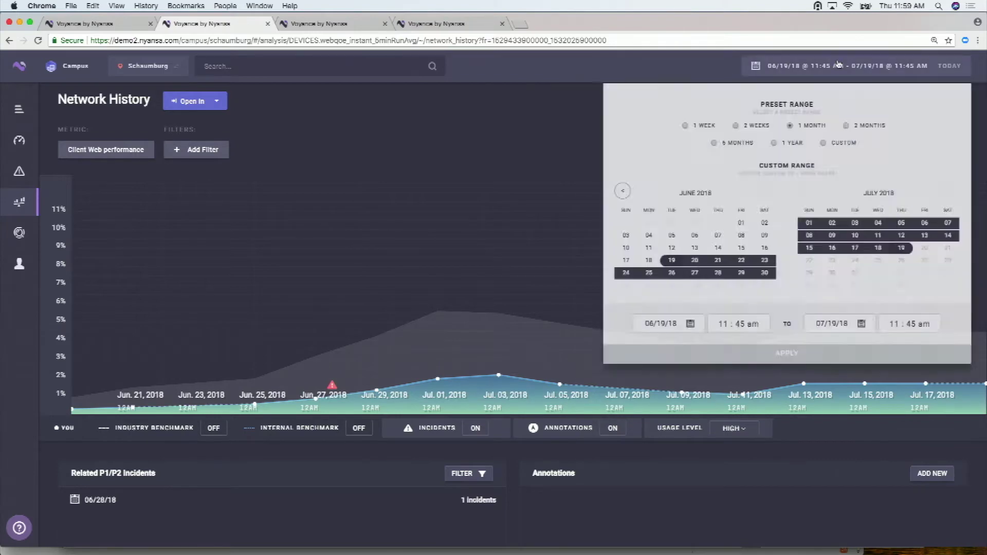
click(699, 160)
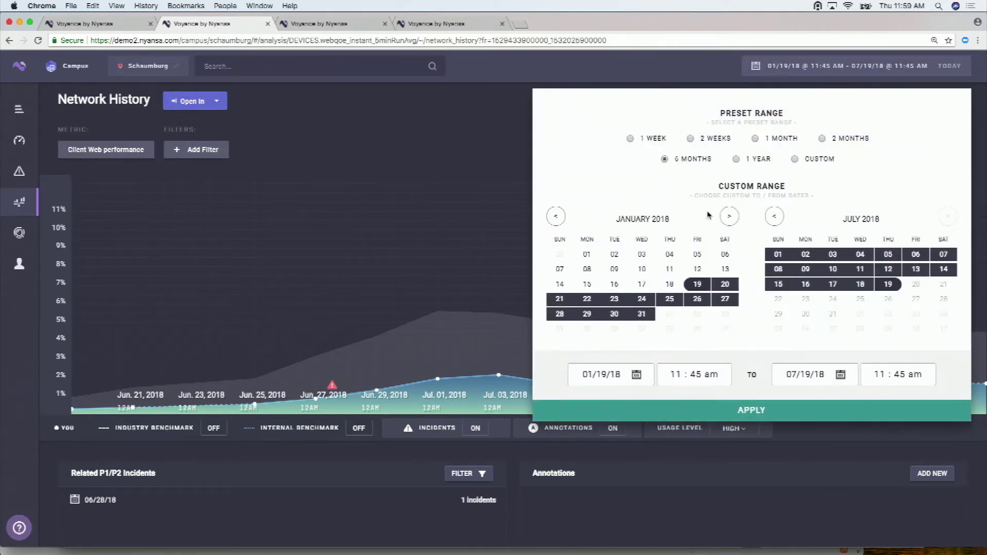
click(754, 411)
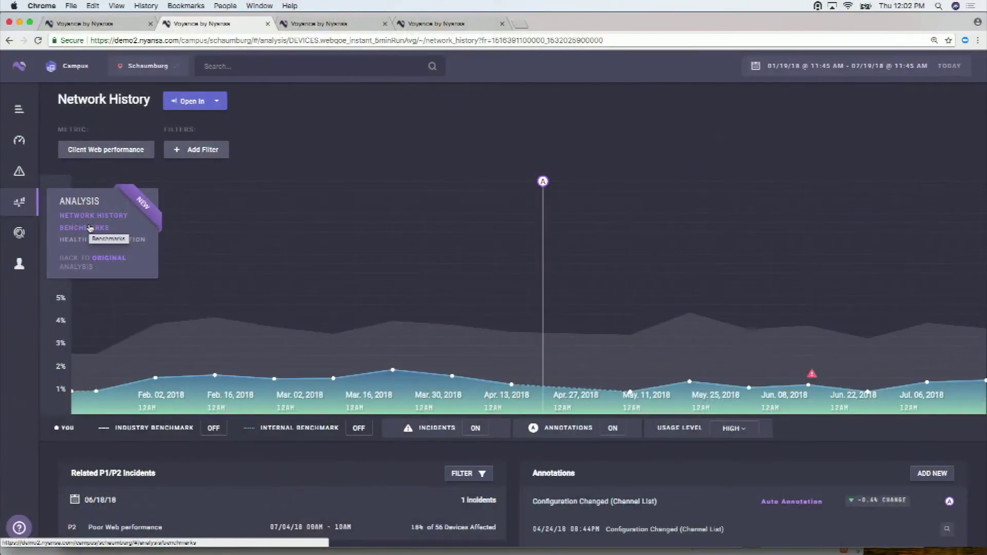
Open Benchmarks and compare Schaumburg's monthly figures against Industry averages
click(89, 228)
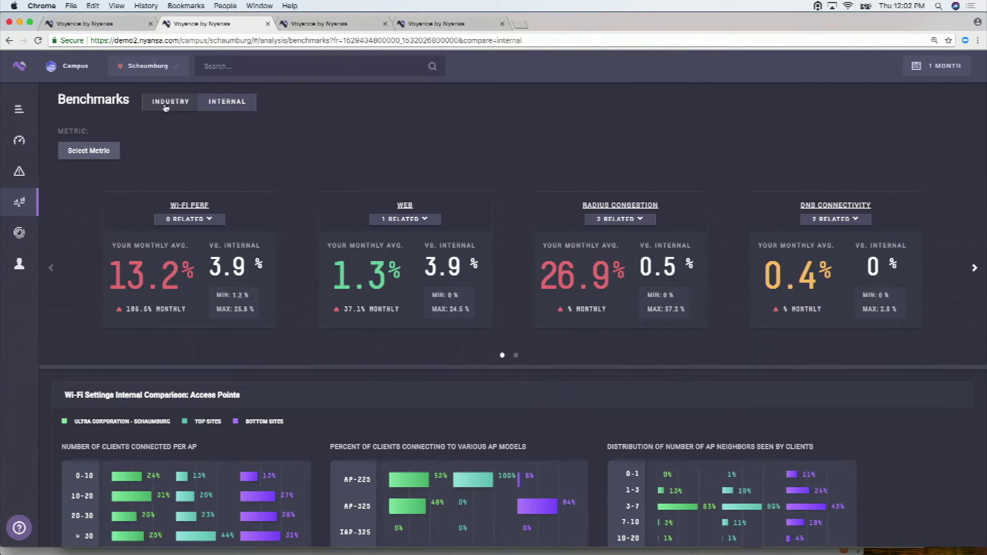
click(165, 106)
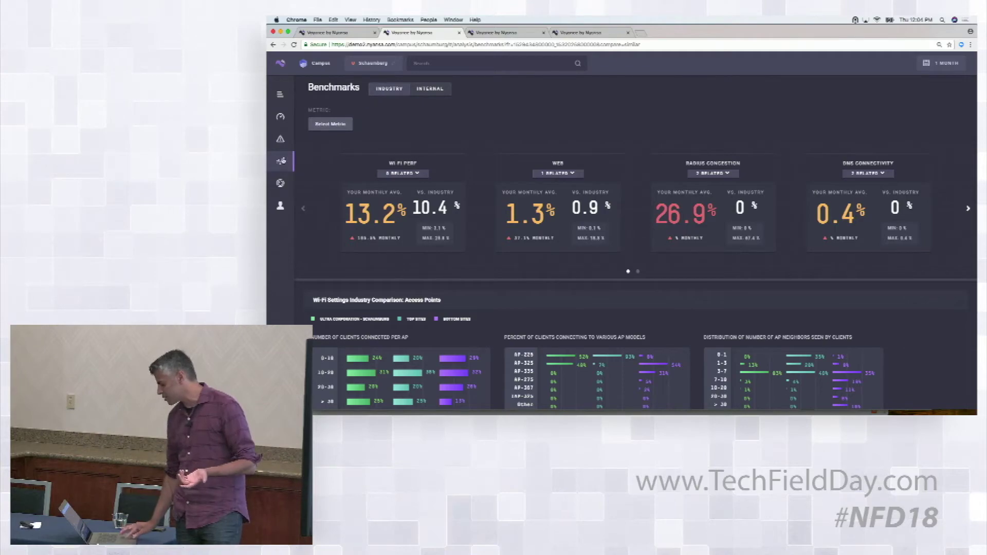
mouse_move(281, 161)
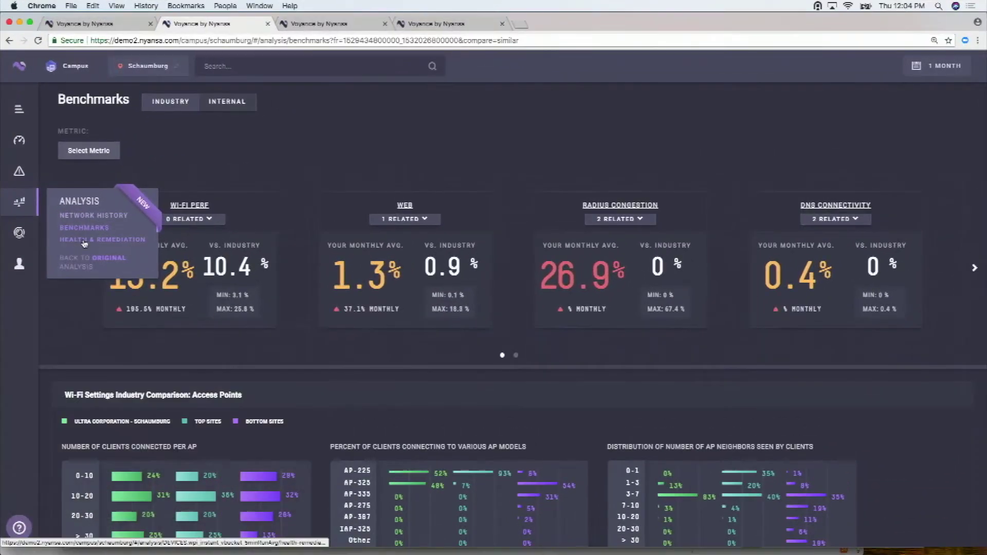
Show Health & Remediation for the Overall location and list the available report metrics
click(85, 240)
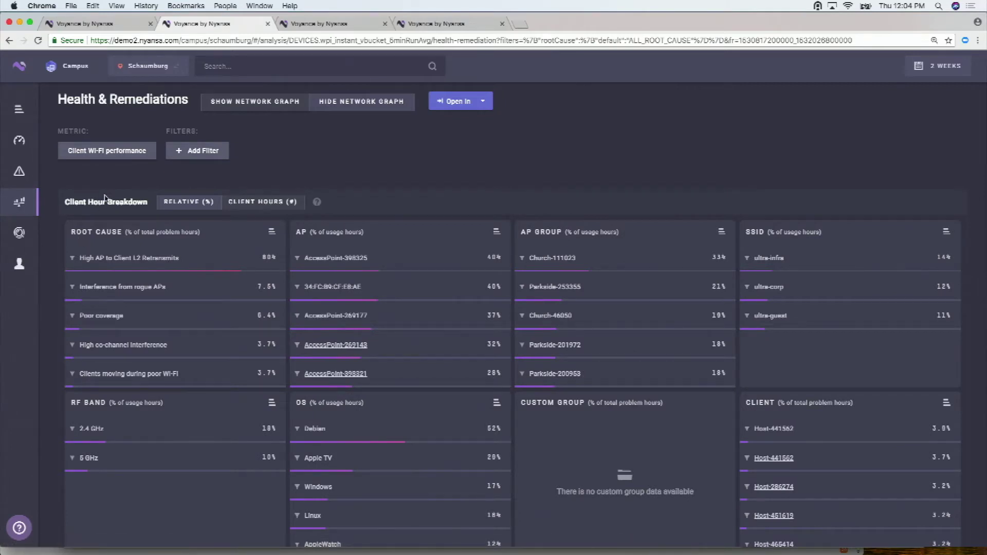
click(164, 72)
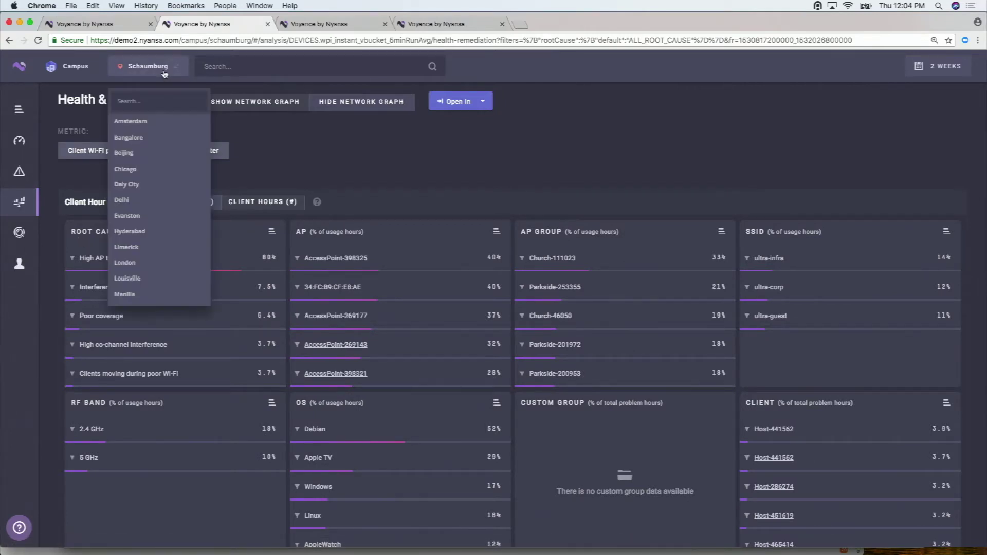
text(overa)
click(151, 122)
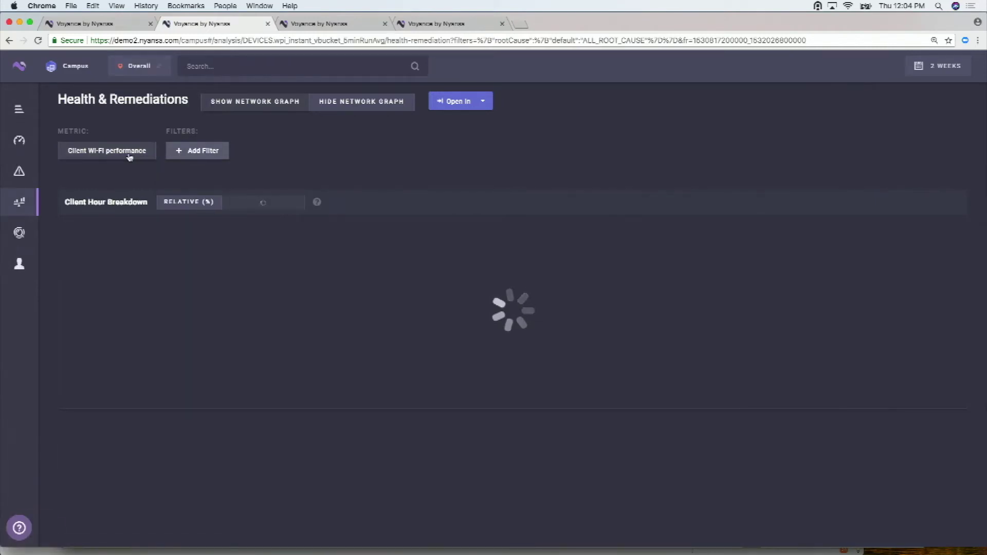
click(129, 154)
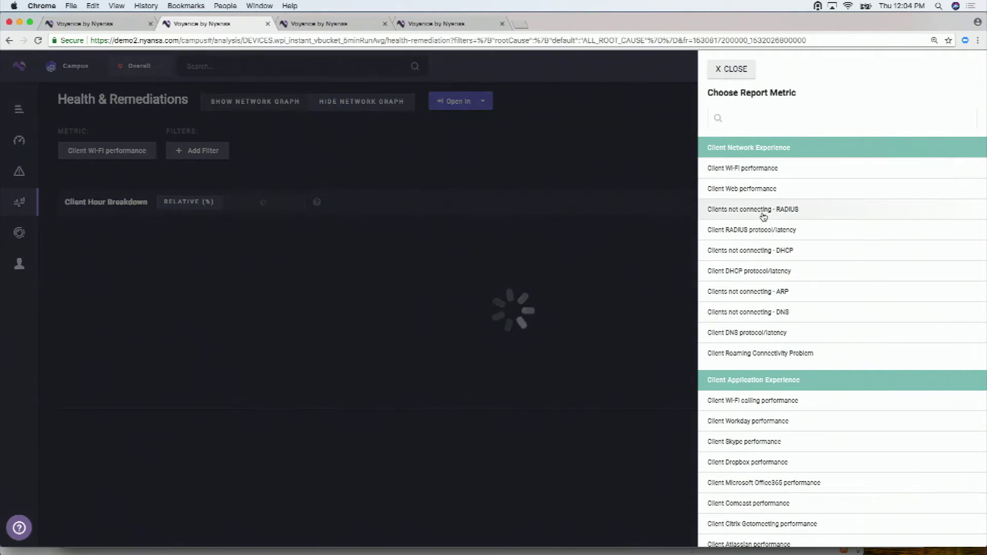
Report on Clients not connecting - RADIUS and review its full list of 8 worst root causes
click(763, 210)
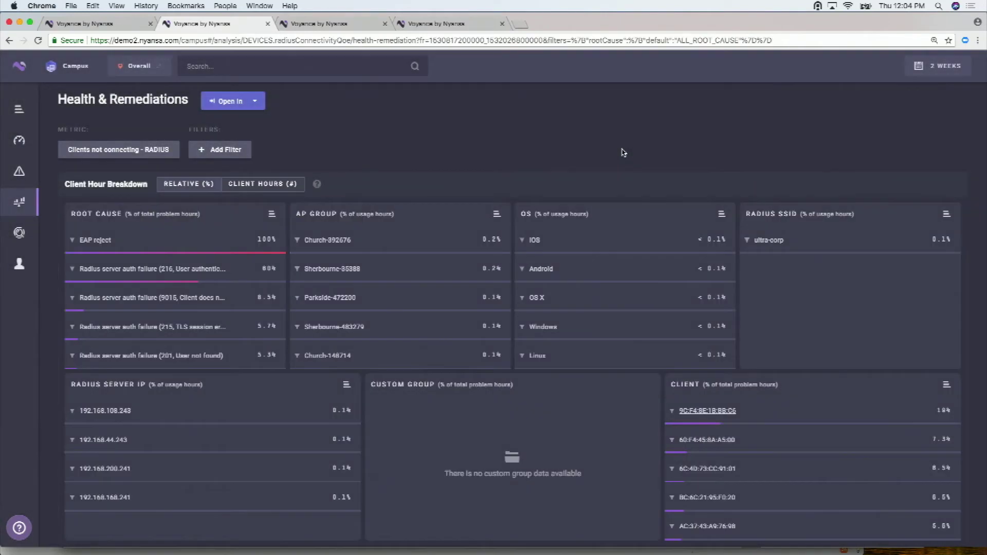
click(272, 215)
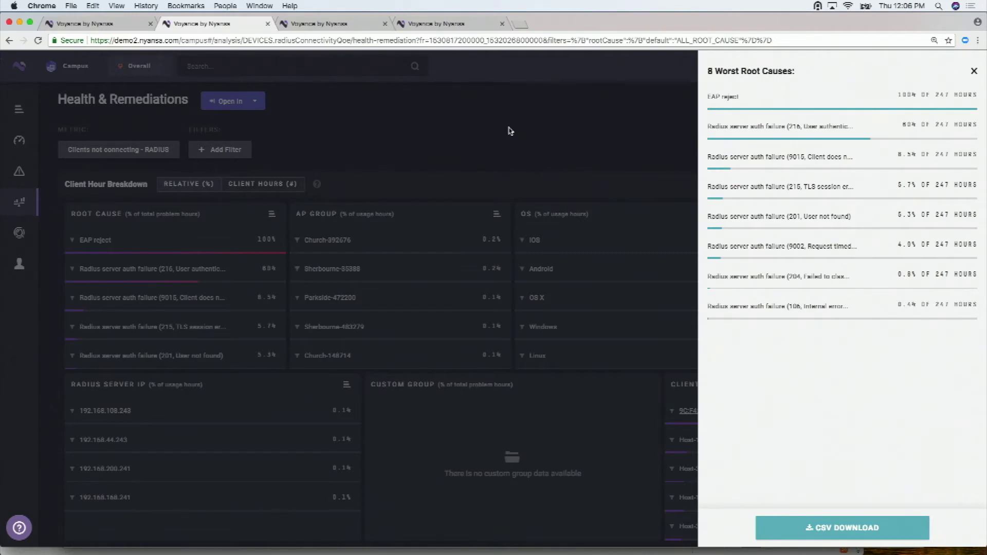
click(508, 131)
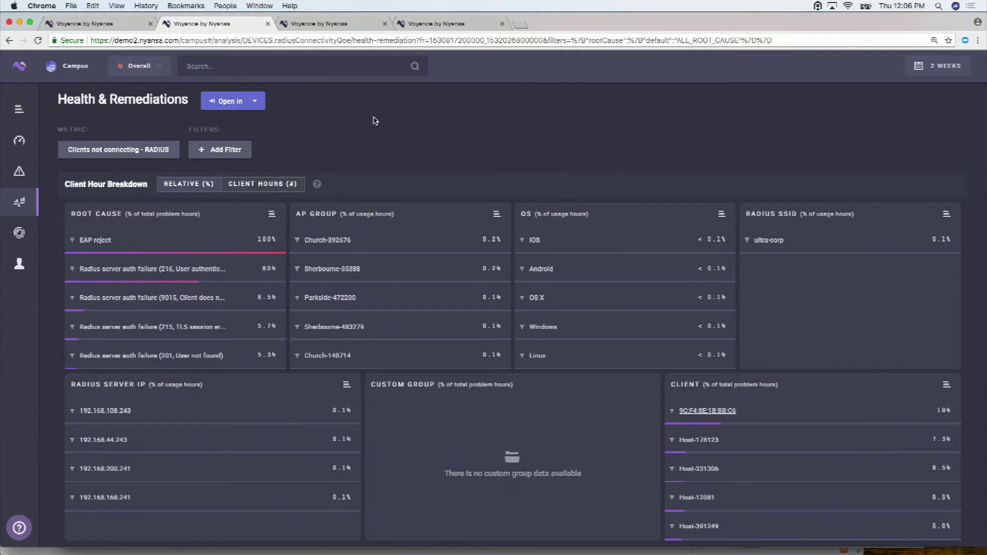
Bring up the WAN site map analysis ranking campuses by High Utilization Minutes
click(331, 27)
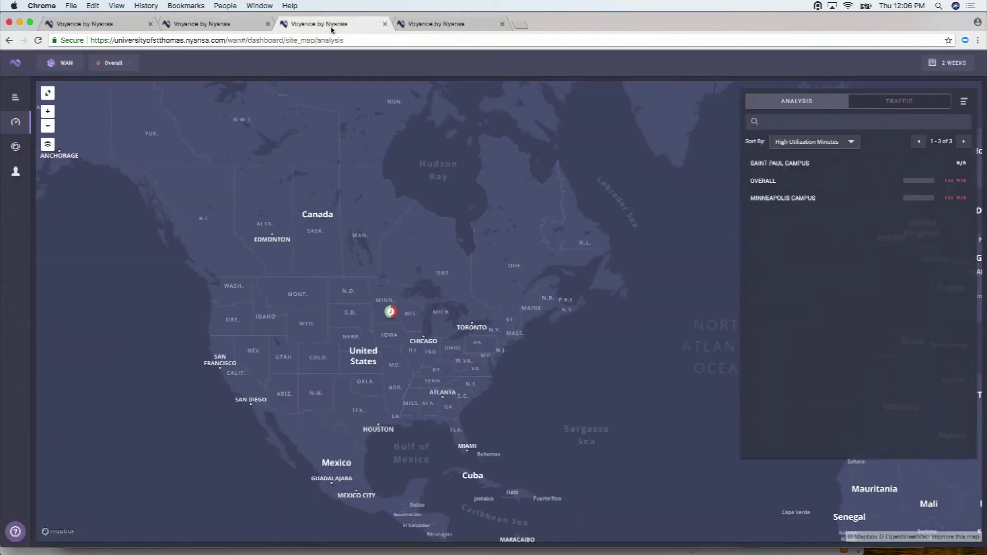
click(229, 25)
Check the WAN scope list, then expand Minneapolis Campus to show its 132-minute utilization distribution
click(58, 62)
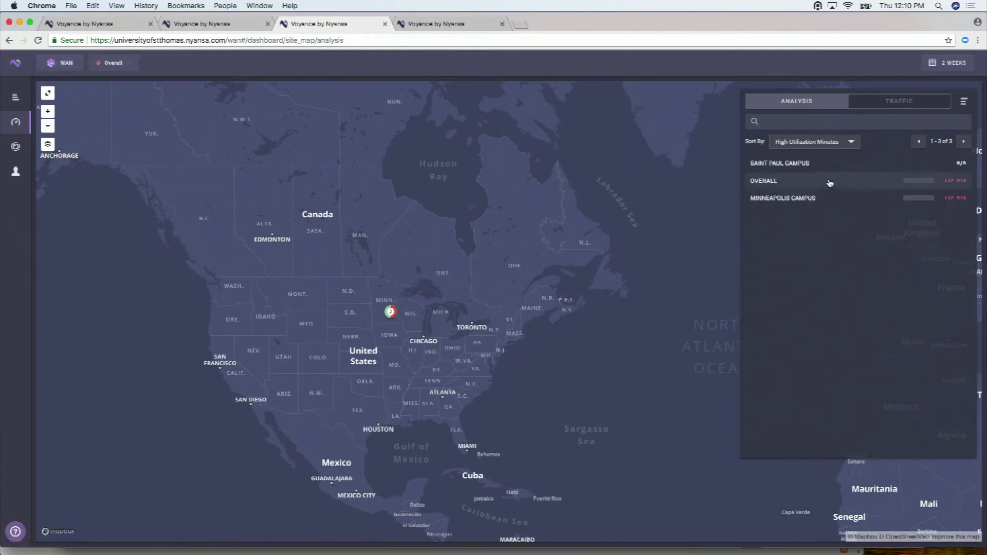
click(835, 203)
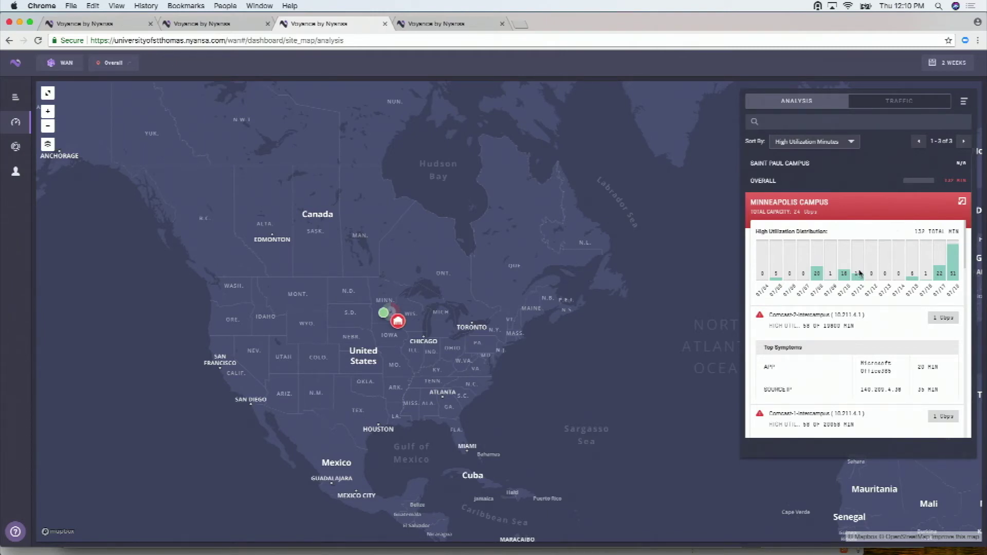
Zoom to 125% to read Minneapolis Campus links, then open the Comcast-2-Intercampus interface report
scroll(860, 274, down, 2)
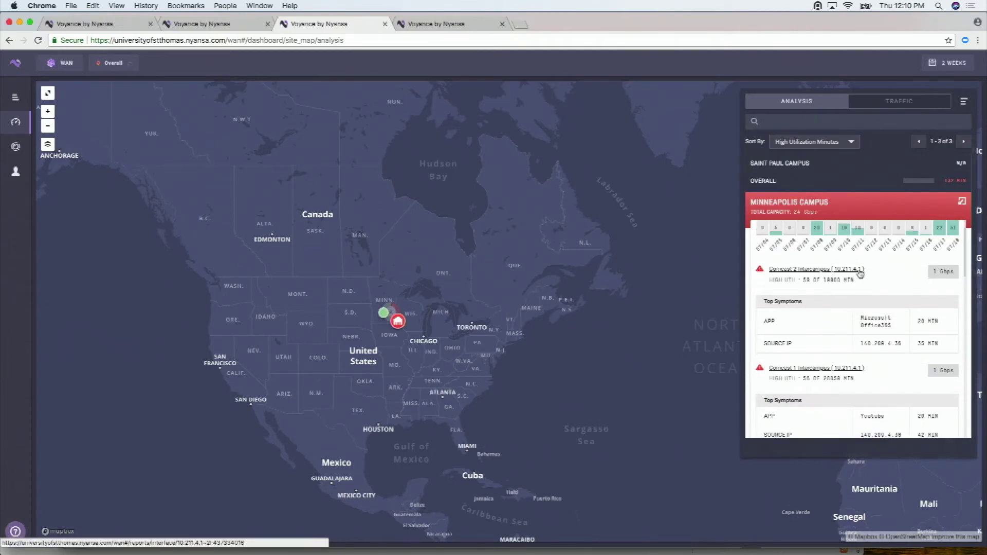
key(super+equal)
key(super+equal)
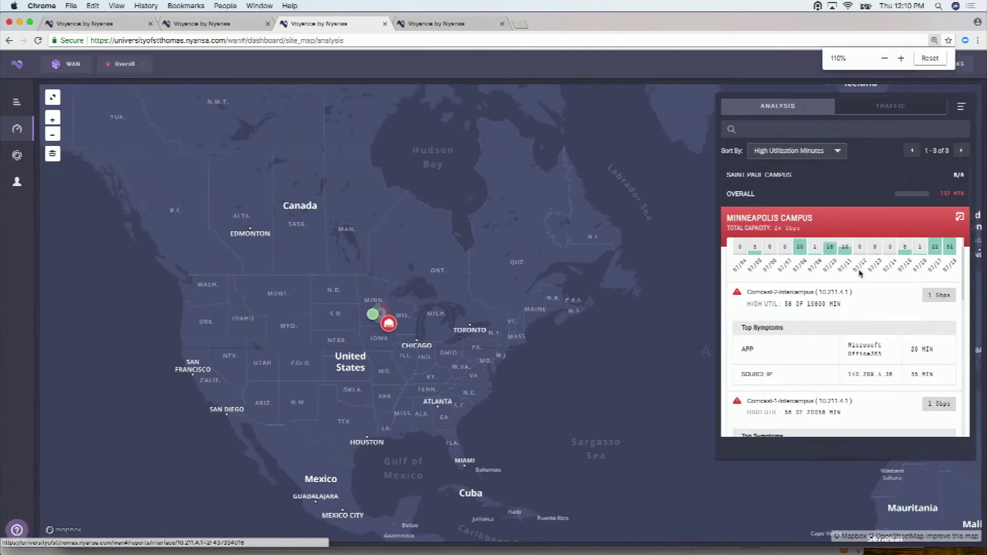
scroll(878, 350, down, 1)
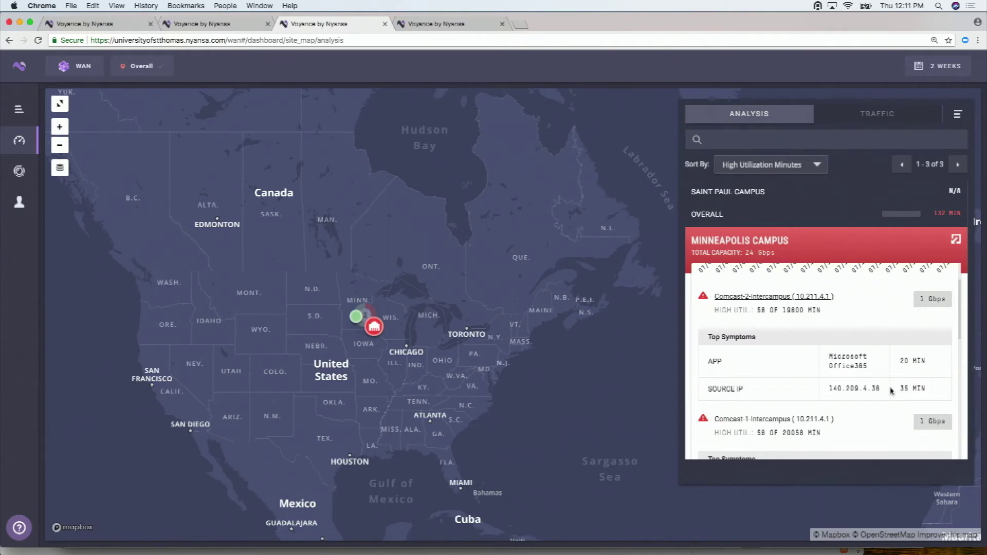
scroll(891, 390, down, 5)
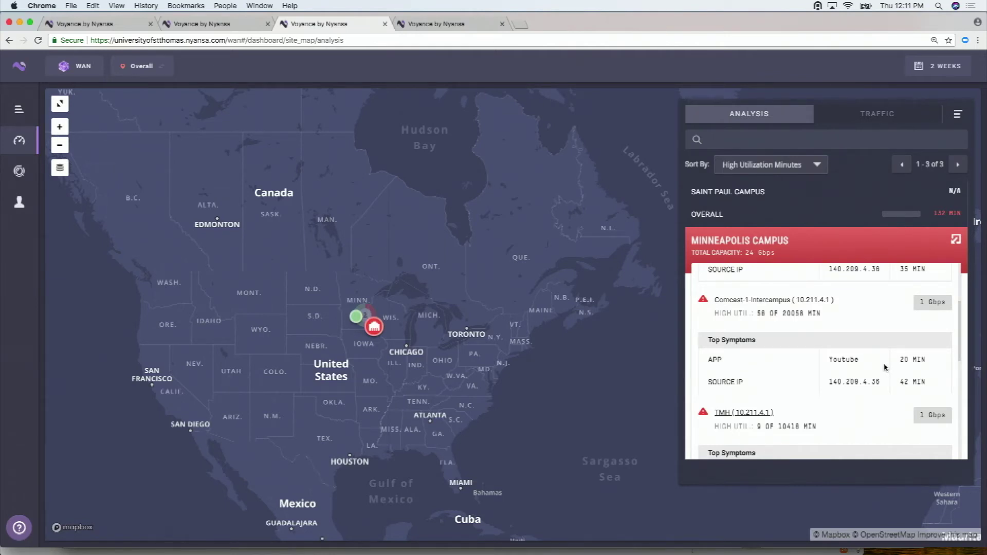
scroll(884, 367, up, 3)
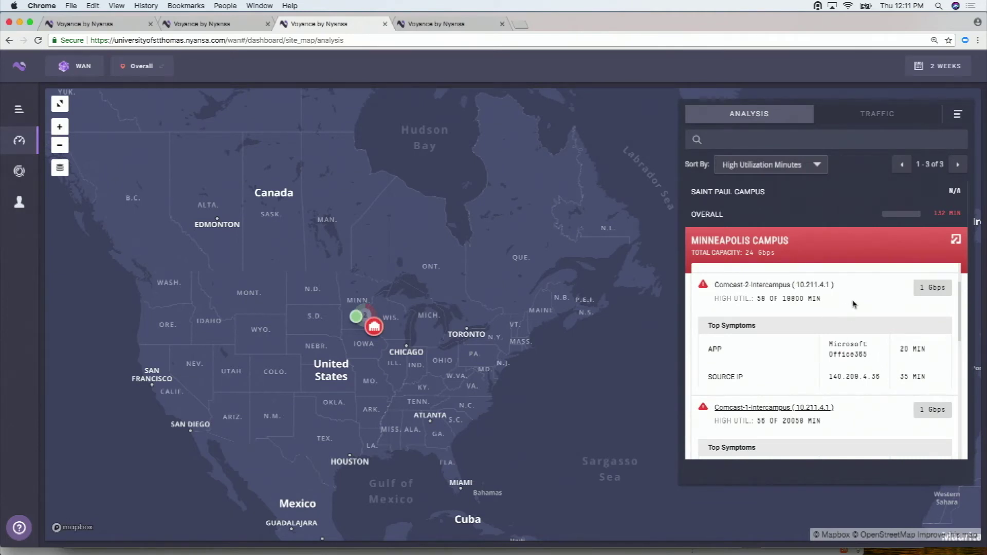
click(776, 285)
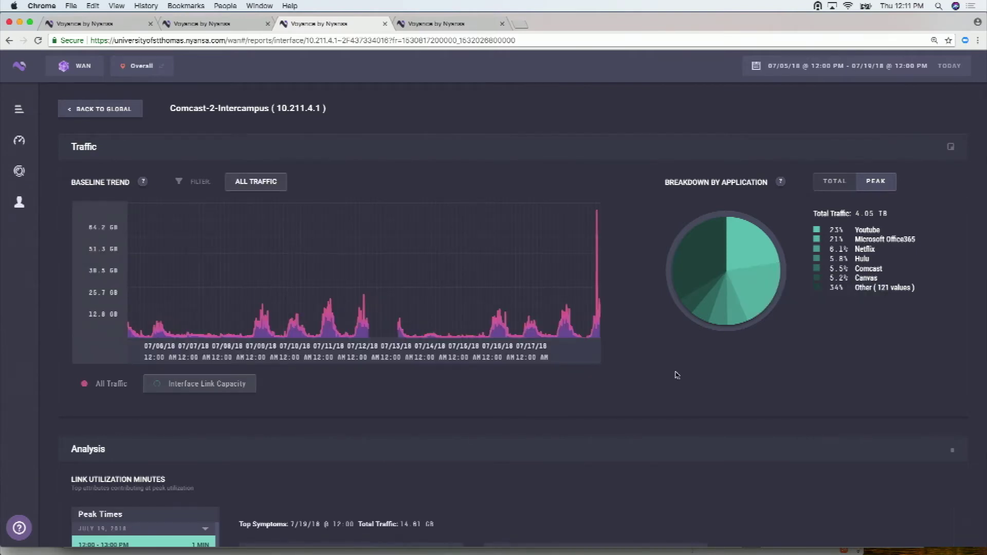
Read the enlarged 09:00–10:00 AM peak symptoms, then reset zoom and return to the site map
scroll(420, 476, down, 3)
scroll(420, 476, down, 2)
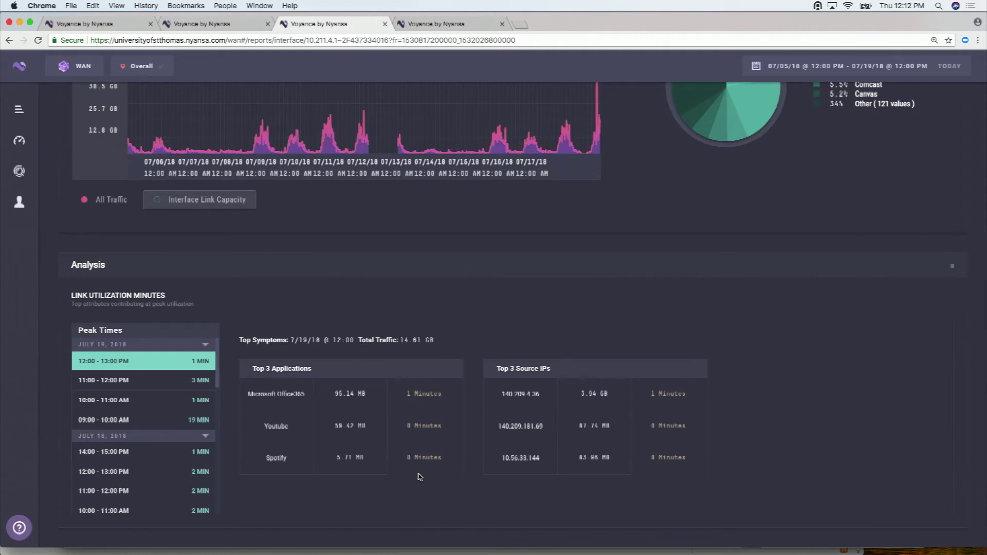
click(151, 421)
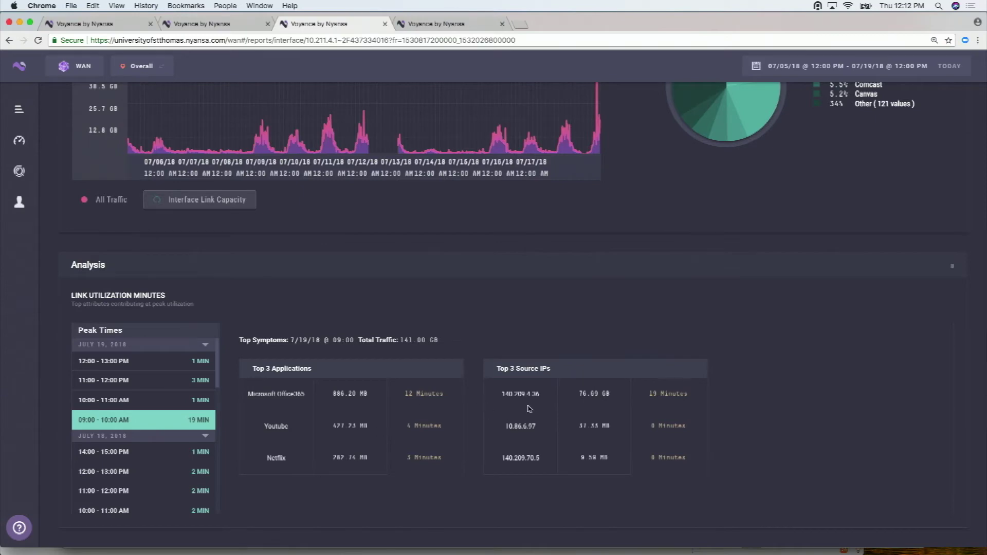
key(super+equal)
key(super+equal)
key(super+equal)
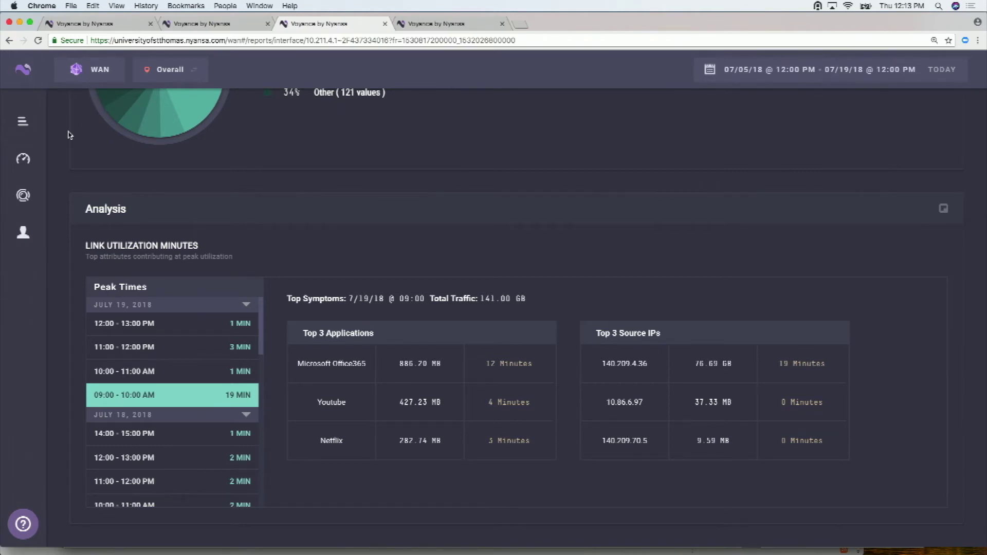
key(super+0)
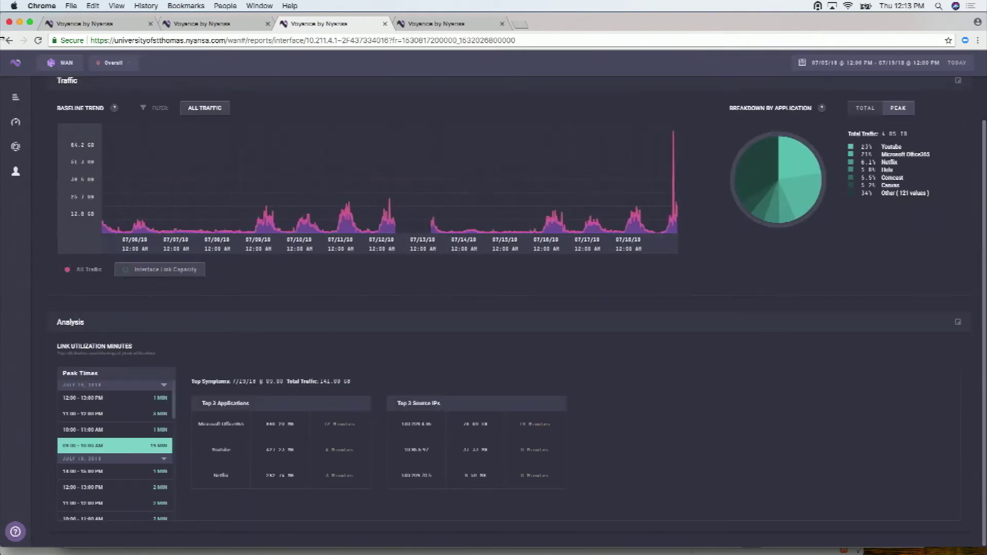
click(10, 41)
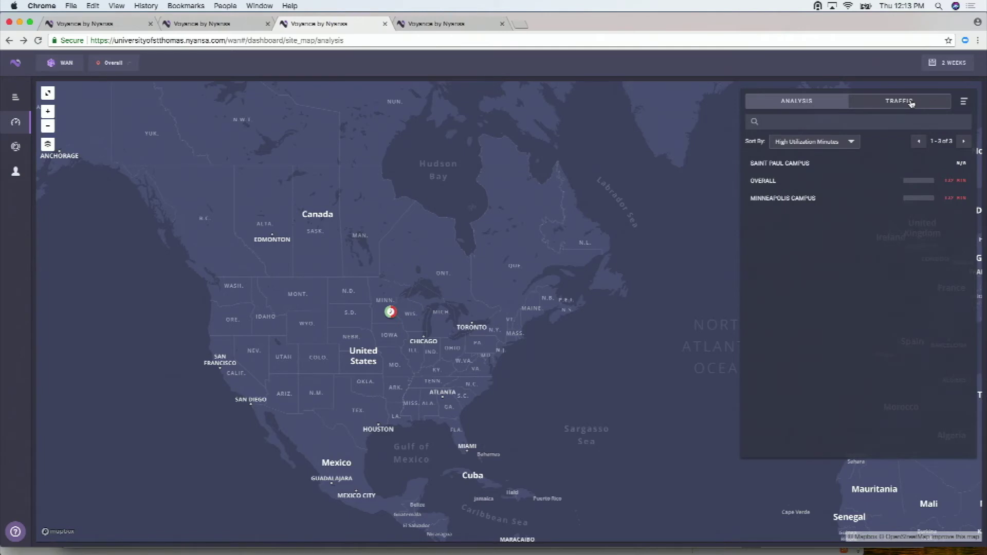
Filter site traffic to Youtube, expand Minneapolis Campus, then switch to the Campus incidents view
click(909, 101)
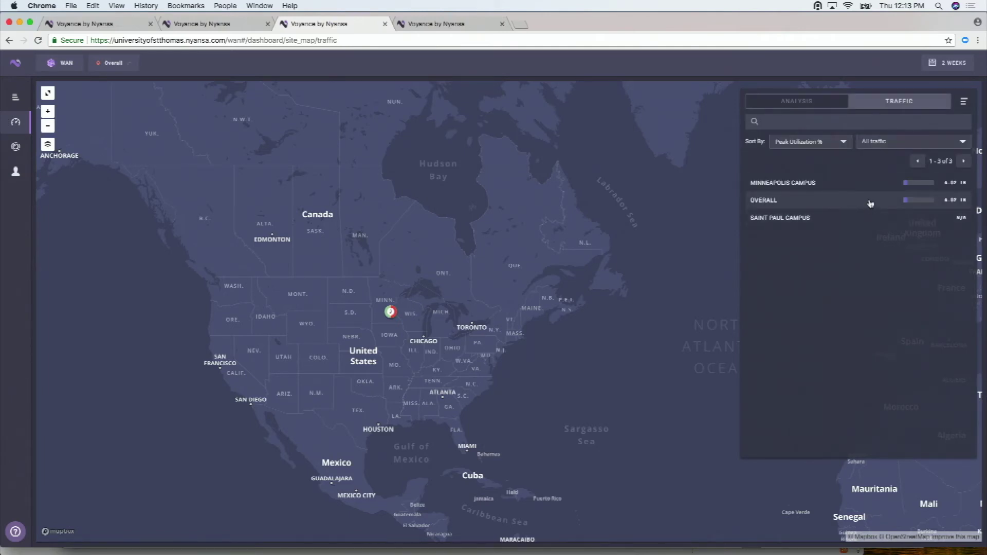
click(867, 185)
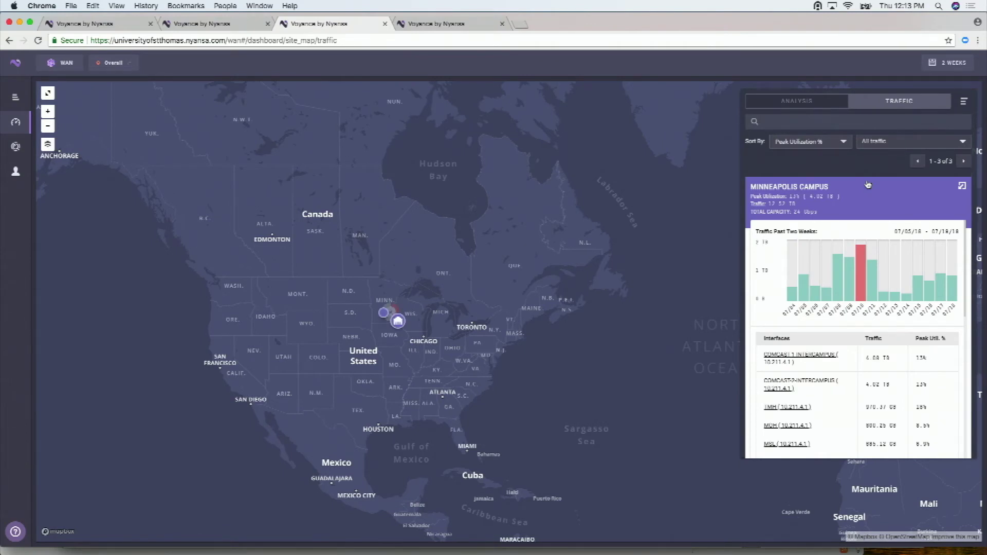
click(910, 142)
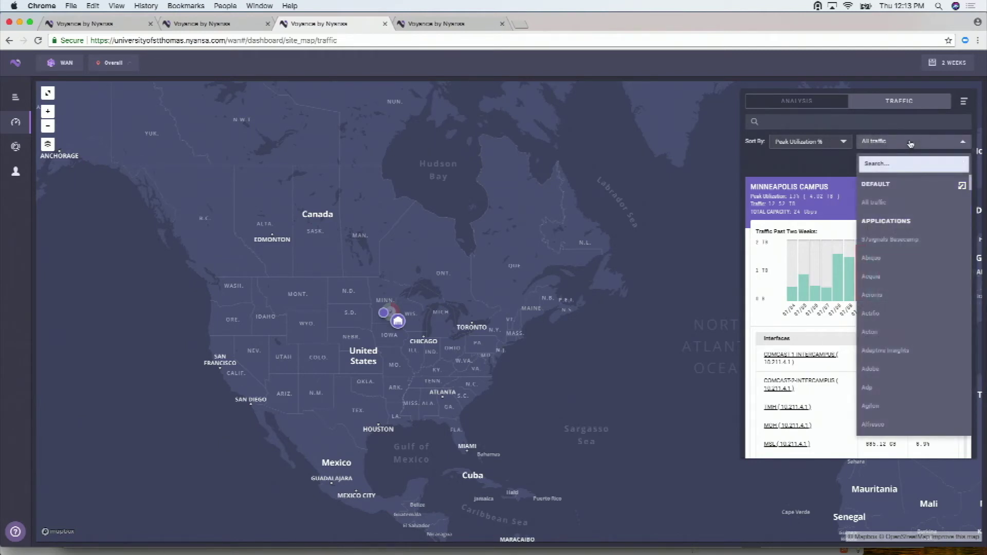
text(yout)
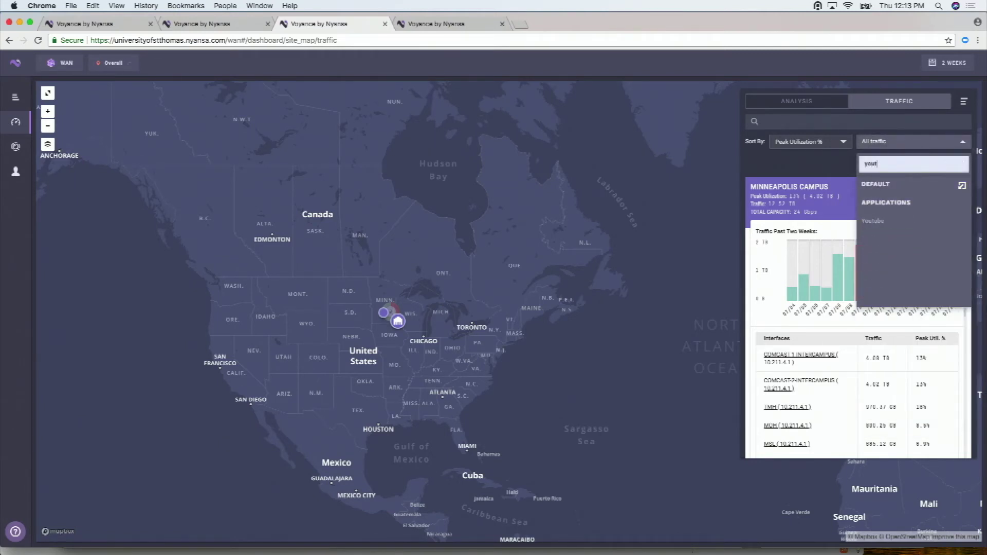
click(892, 221)
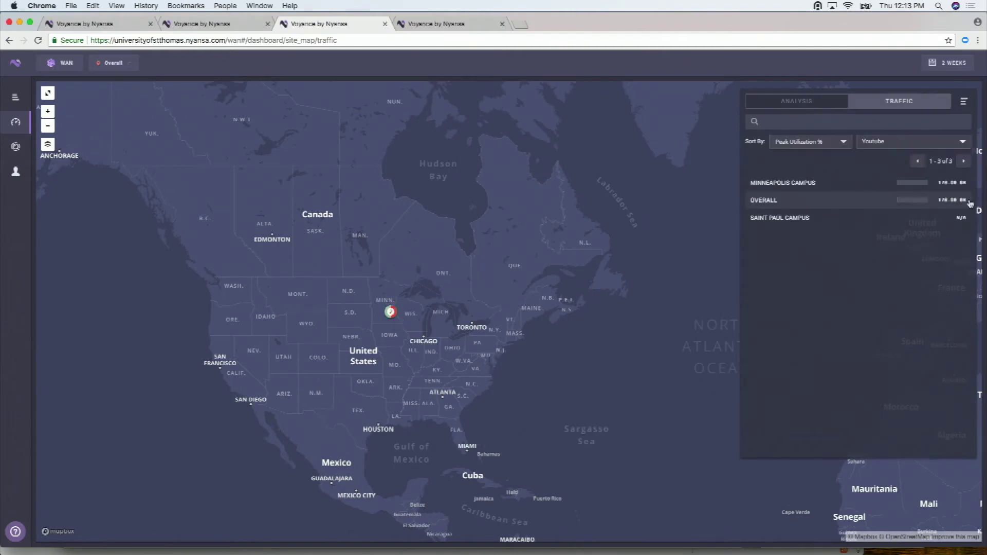
click(857, 182)
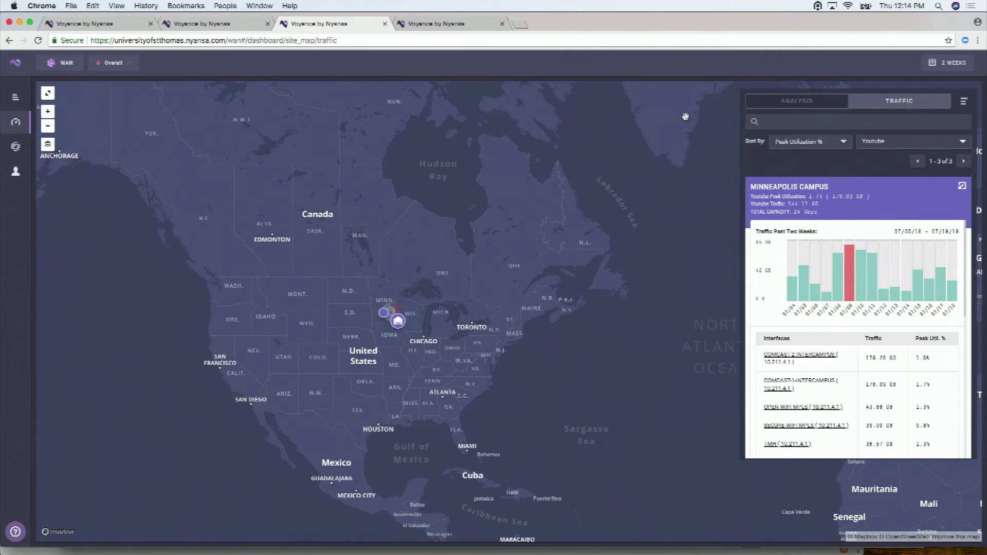
click(56, 69)
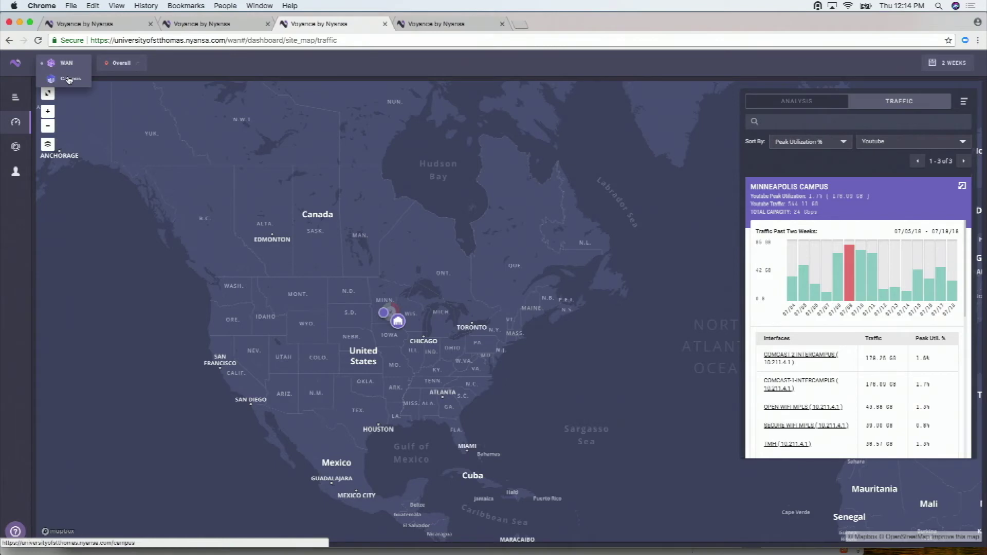
click(69, 80)
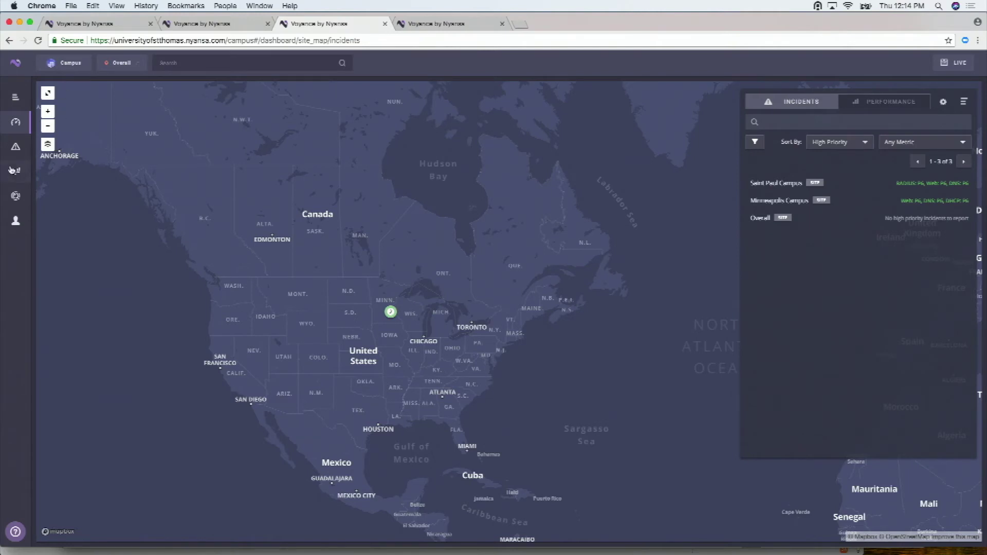
Open the Campus Health & Remediation analysis, enlarge the page, and filter report metrics by 'offi'
mouse_move(14, 177)
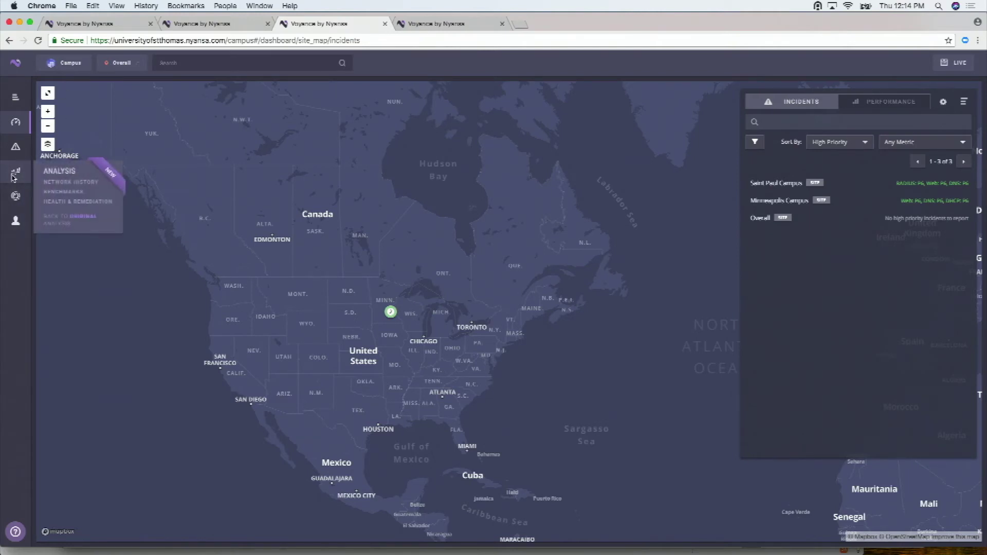
click(67, 204)
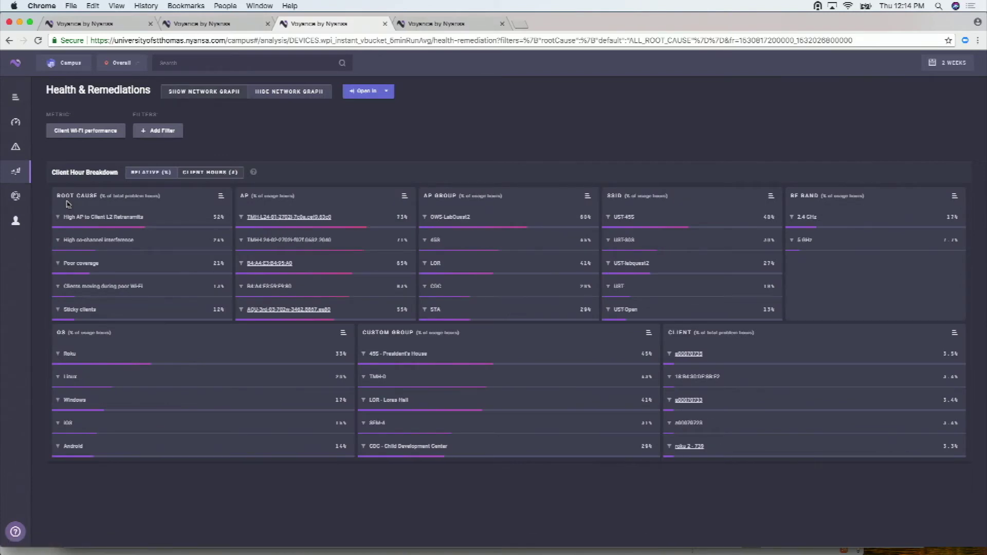
key(super+equal)
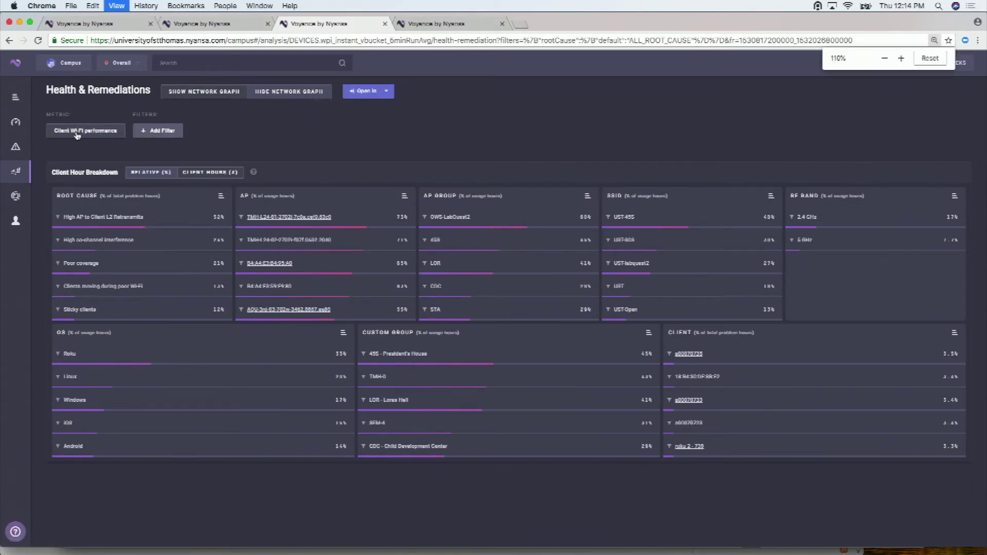
key(super+equal)
click(67, 153)
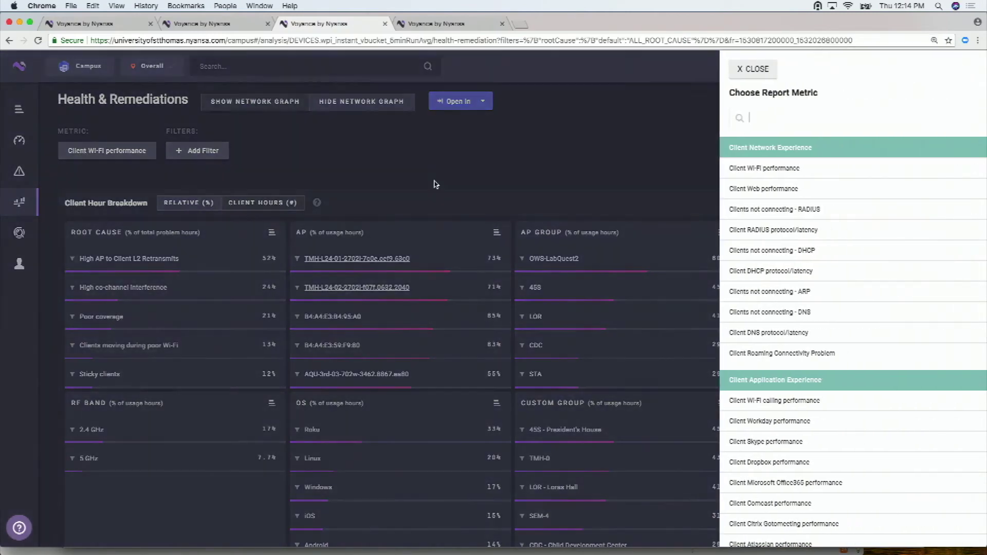
text(offi)
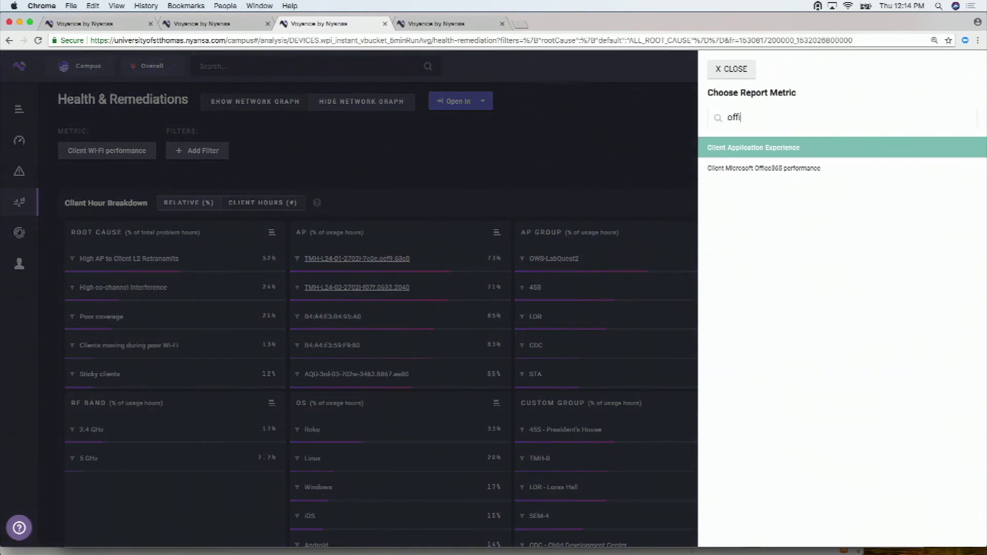
Report on Client Microsoft Office365 performance, review its root-cause details, then open the worst router interfaces
click(834, 170)
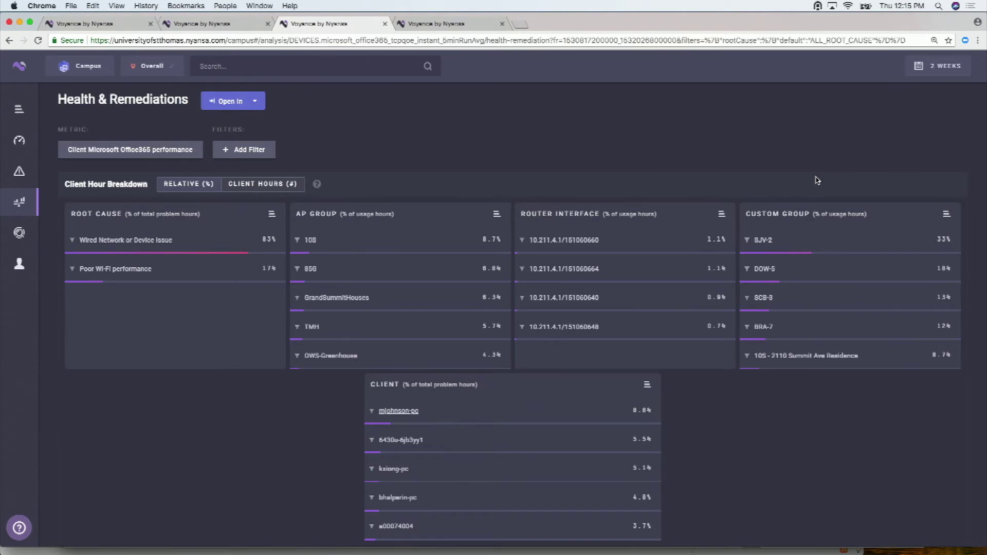
click(273, 213)
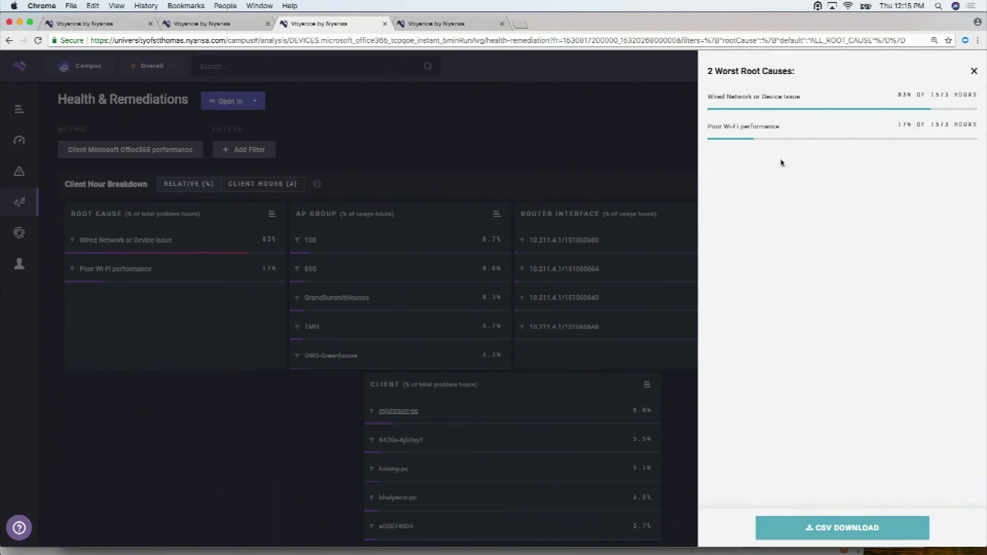
click(579, 146)
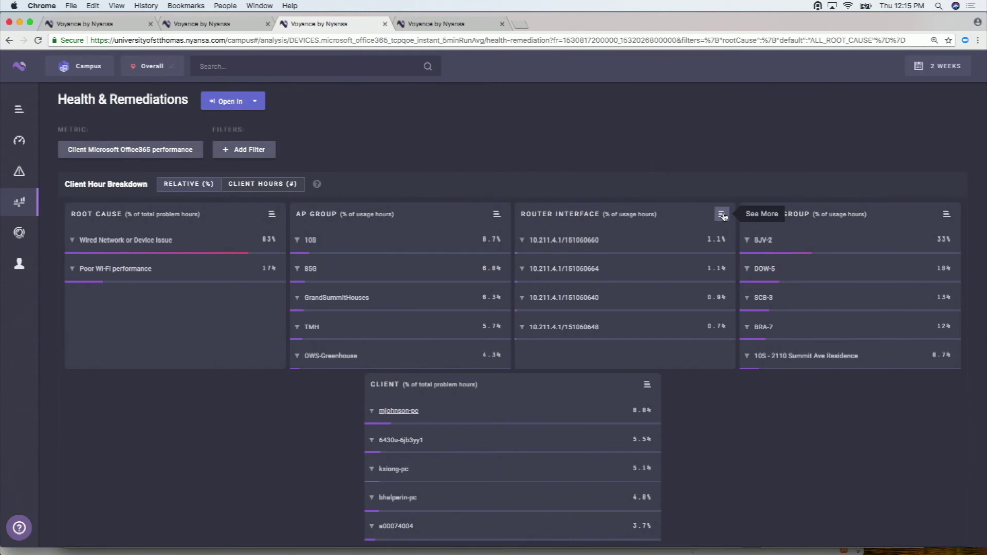
click(722, 214)
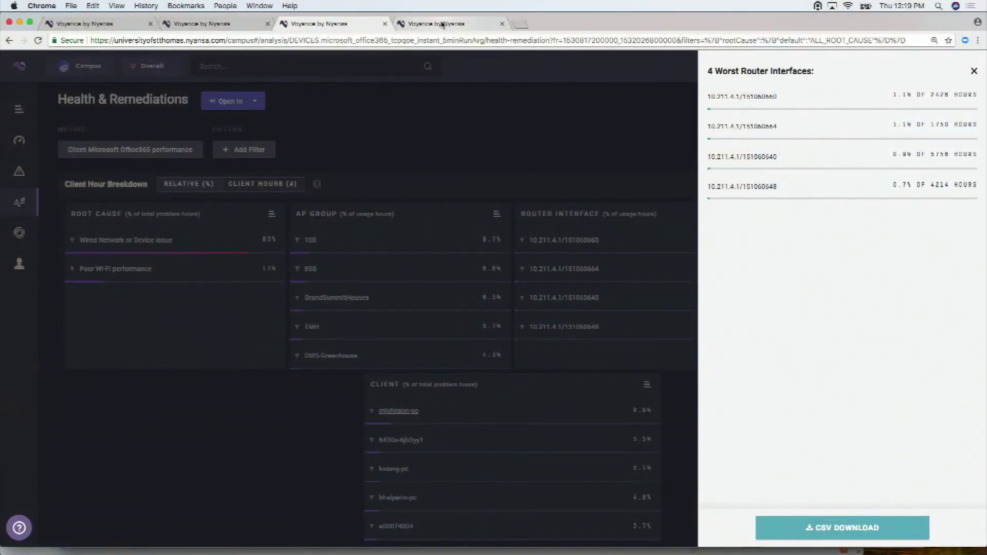
Switch over to the client detail page
click(442, 24)
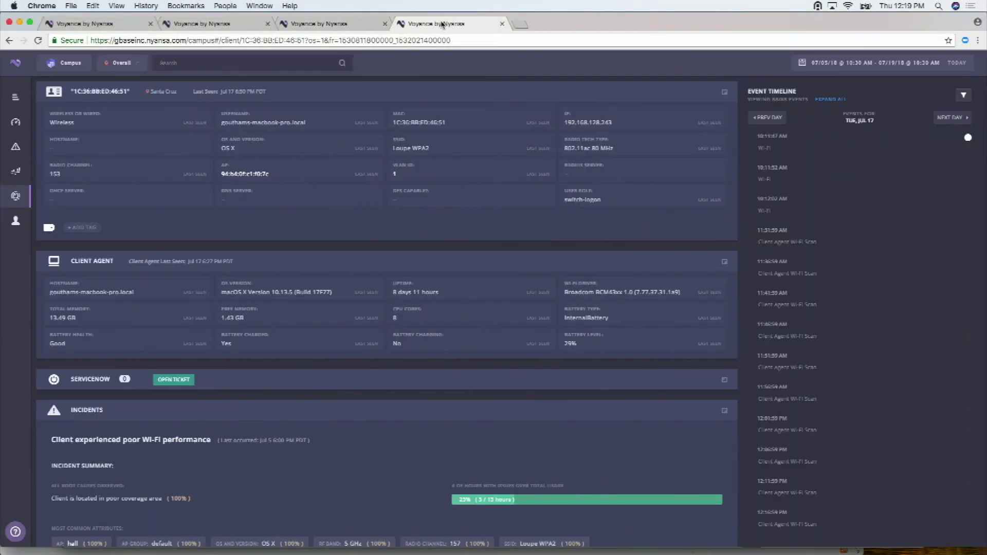
Search for the client by name and open the matching MacBook's detail page
click(15, 133)
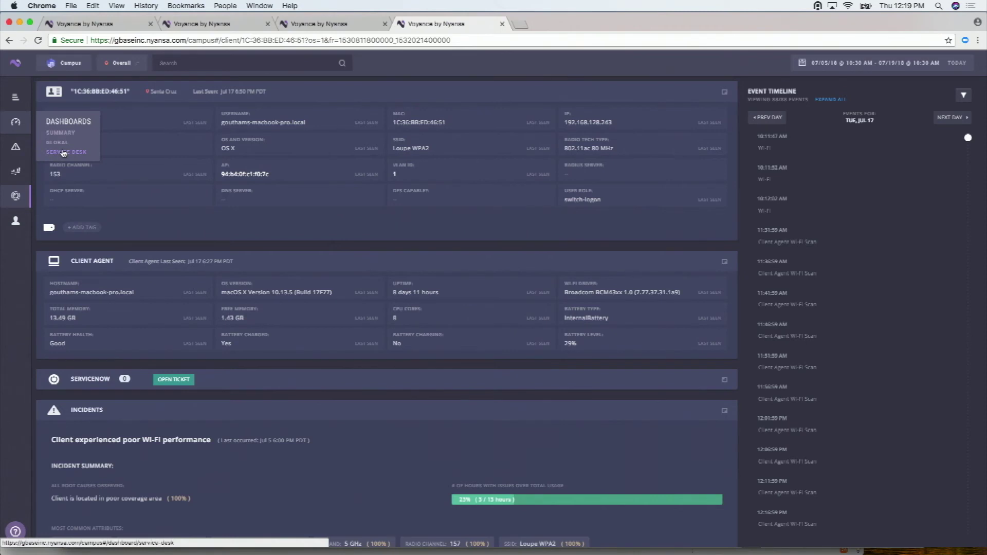
click(189, 64)
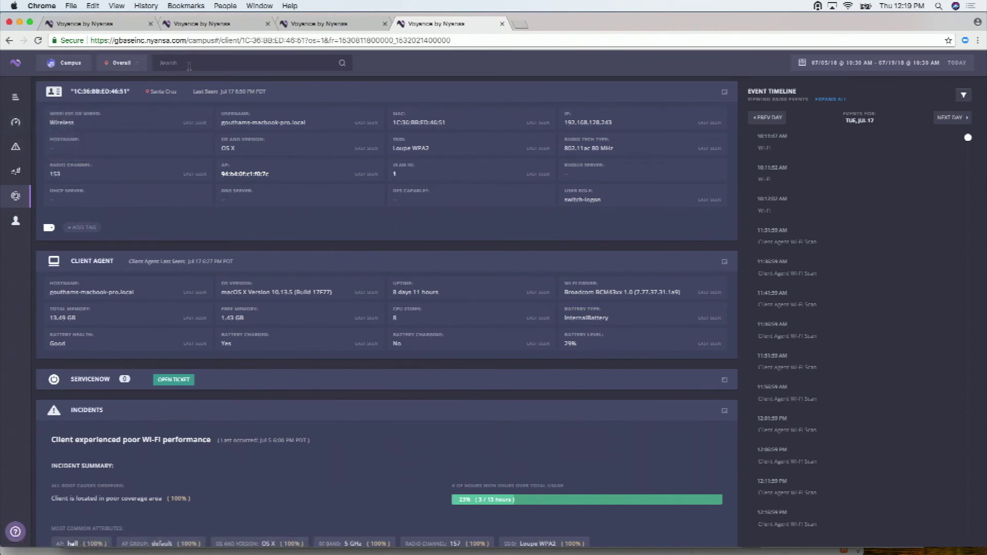
text(gouth)
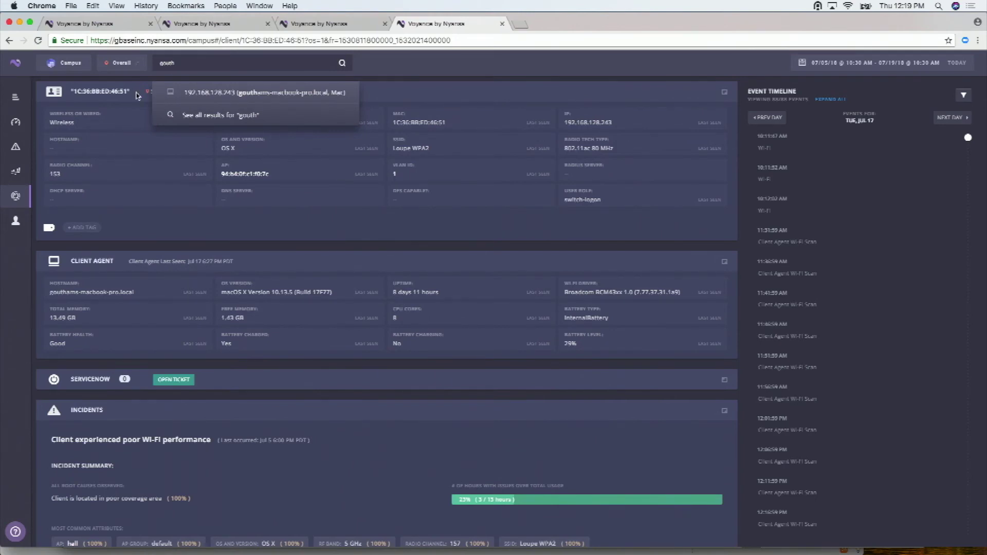
click(222, 94)
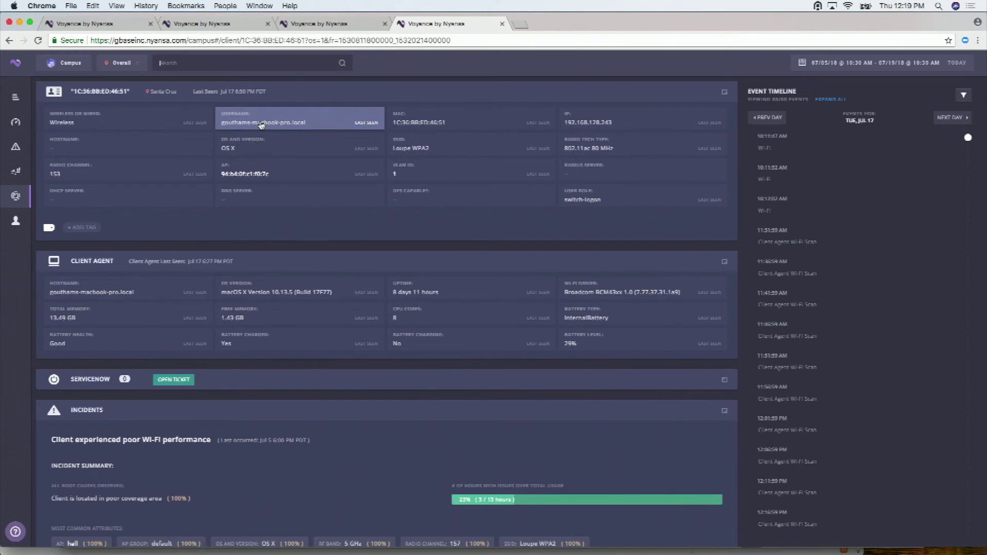
click(332, 167)
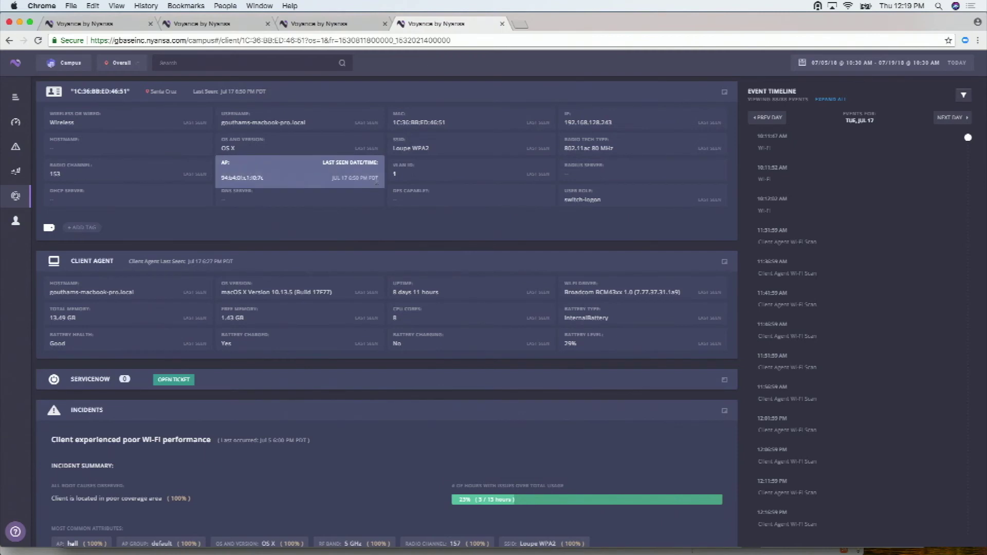
click(378, 222)
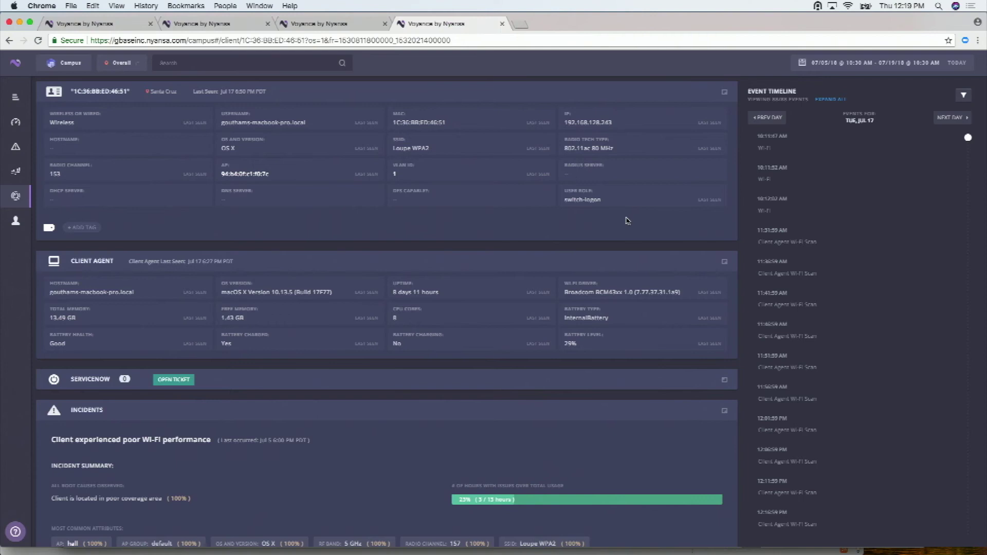
click(659, 117)
Zoom the client page to 125% and inspect the agent's OS Version and Wi-Fi Driver details
key(super+equal)
key(super+equal)
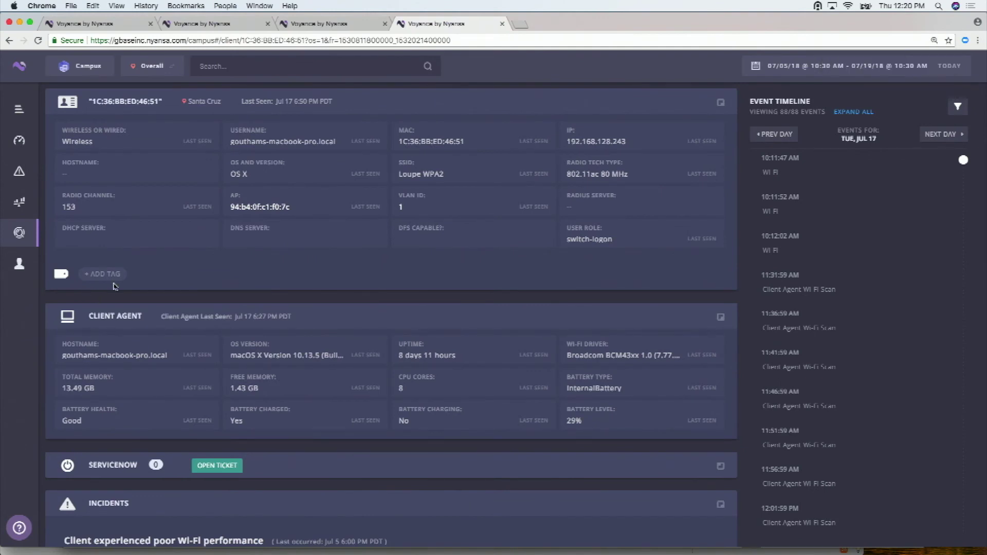
scroll(115, 286, down, 4)
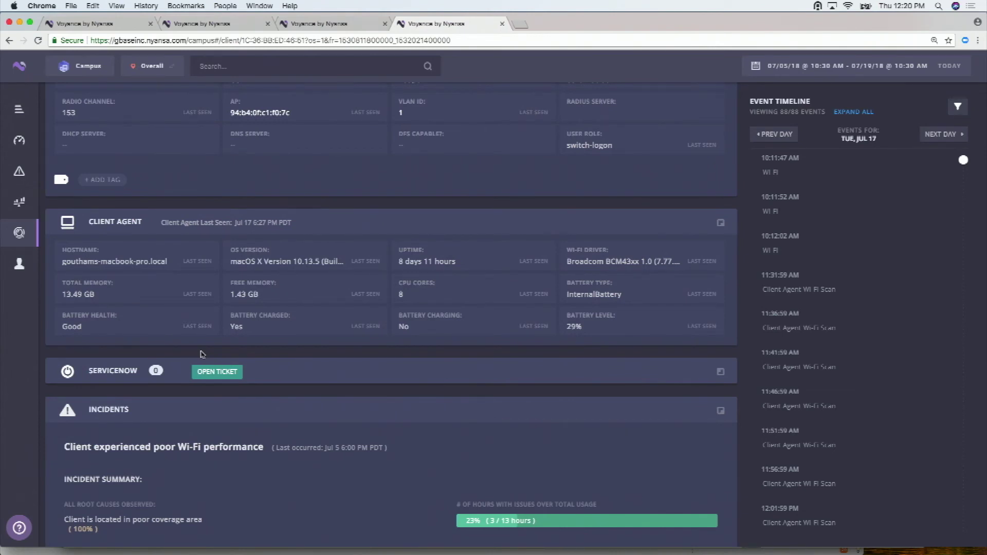
mouse_move(304, 256)
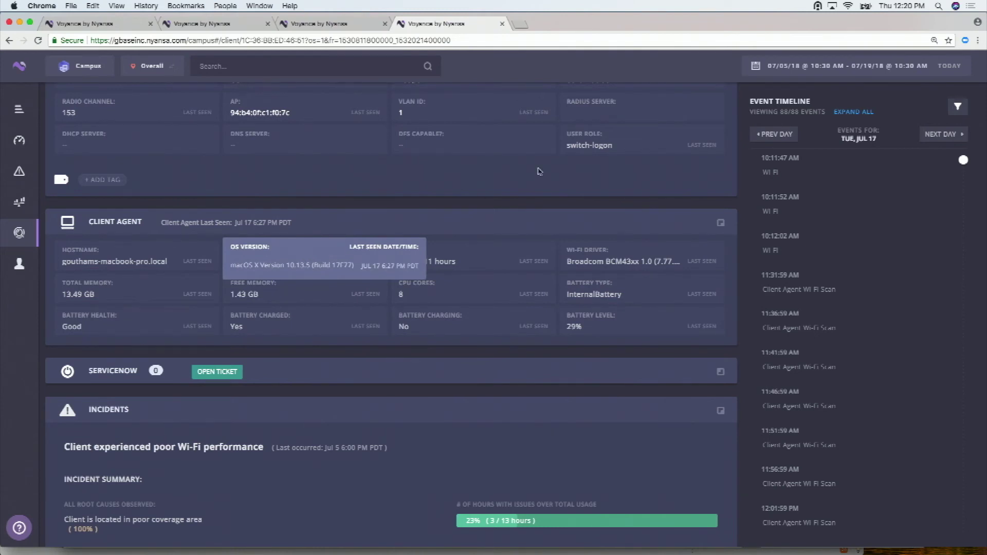
mouse_move(659, 250)
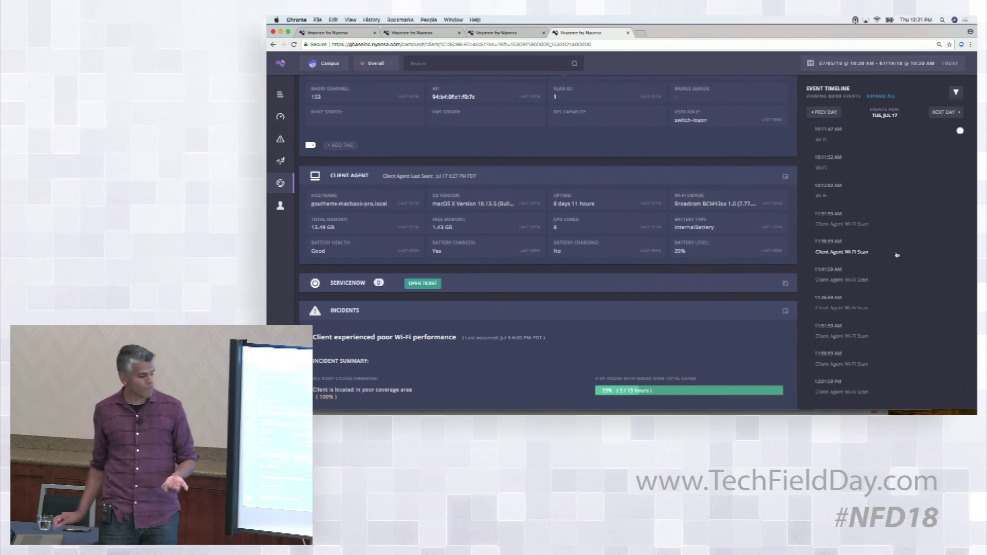
Expand all event timeline entries, then scroll down toward the Incidents section
click(879, 224)
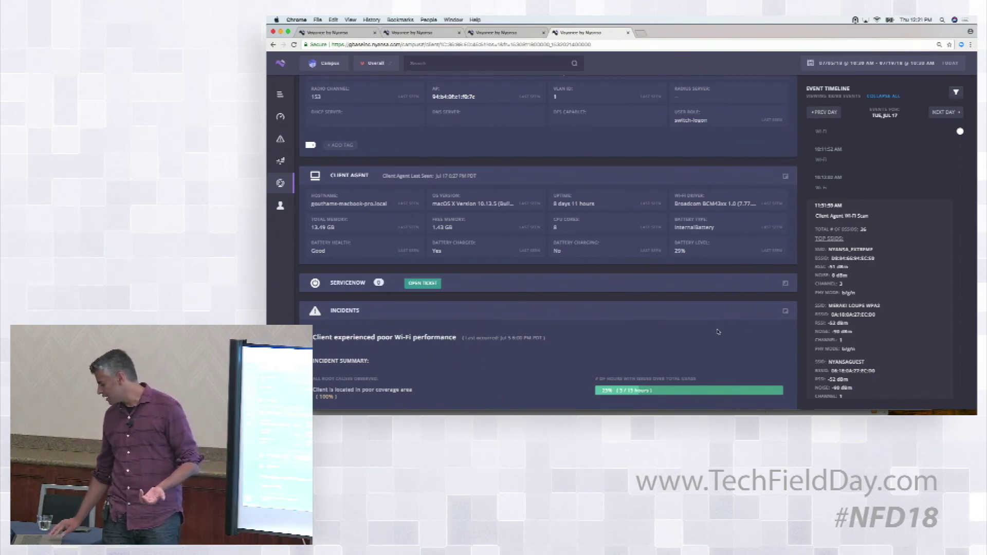
scroll(718, 332, down, 5)
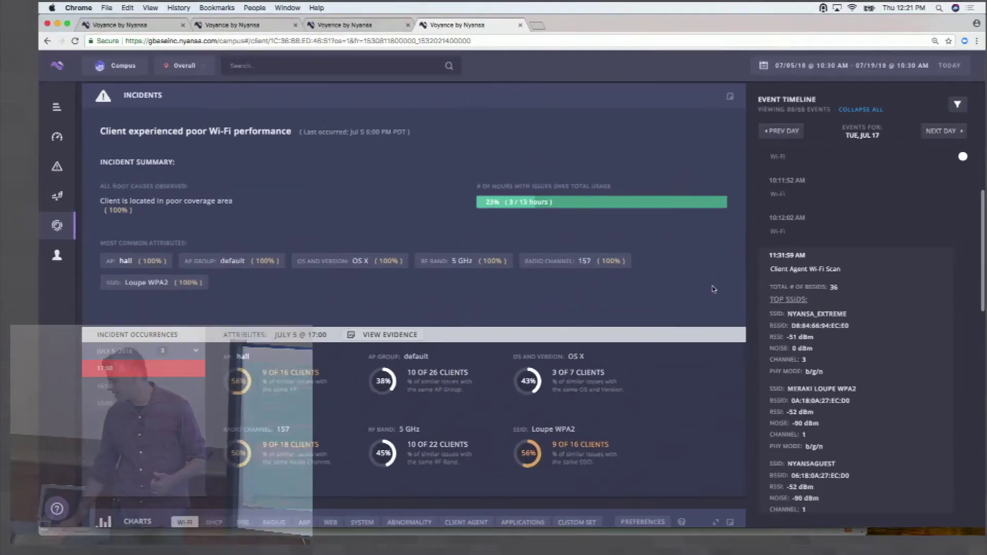
scroll(772, 231, up, 1)
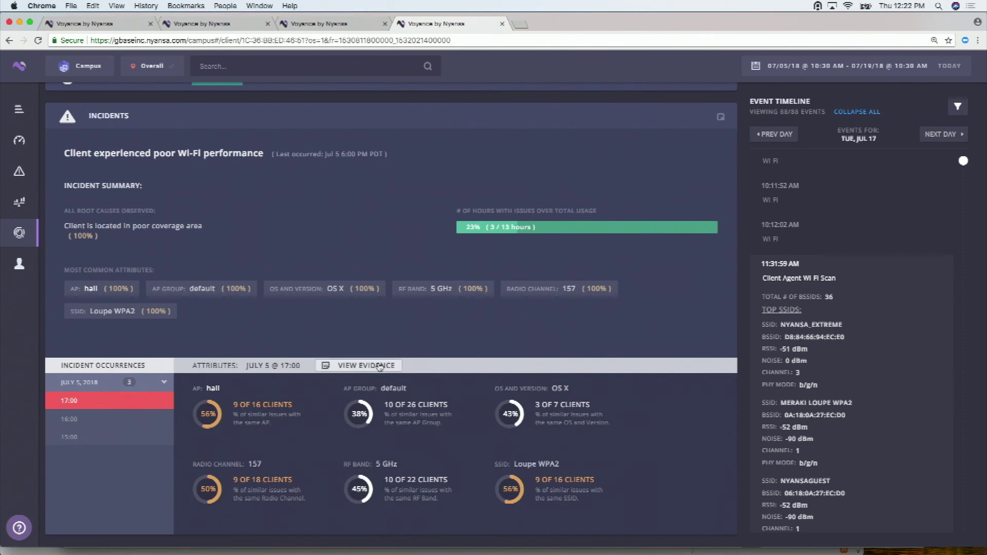
scroll(362, 415, down, 1)
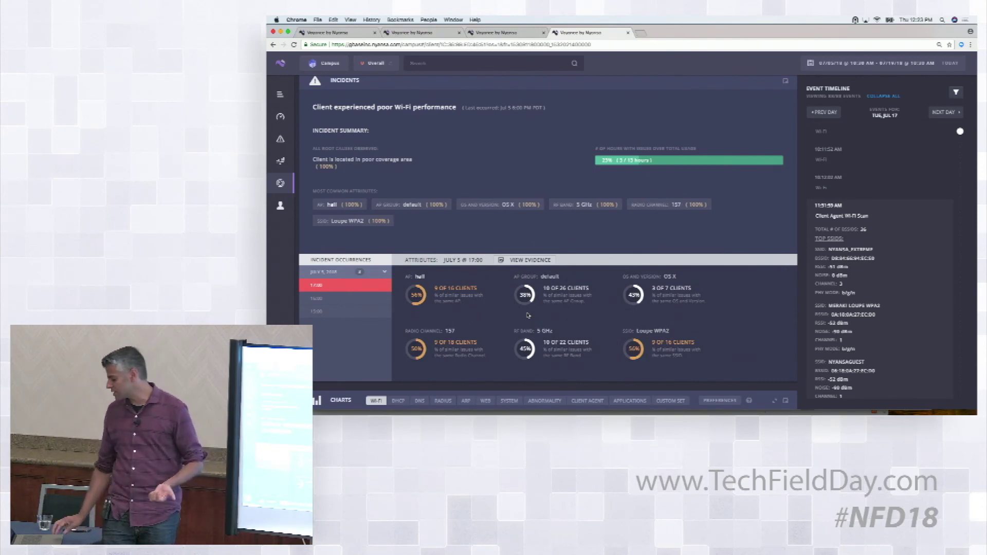
scroll(528, 315, down, 8)
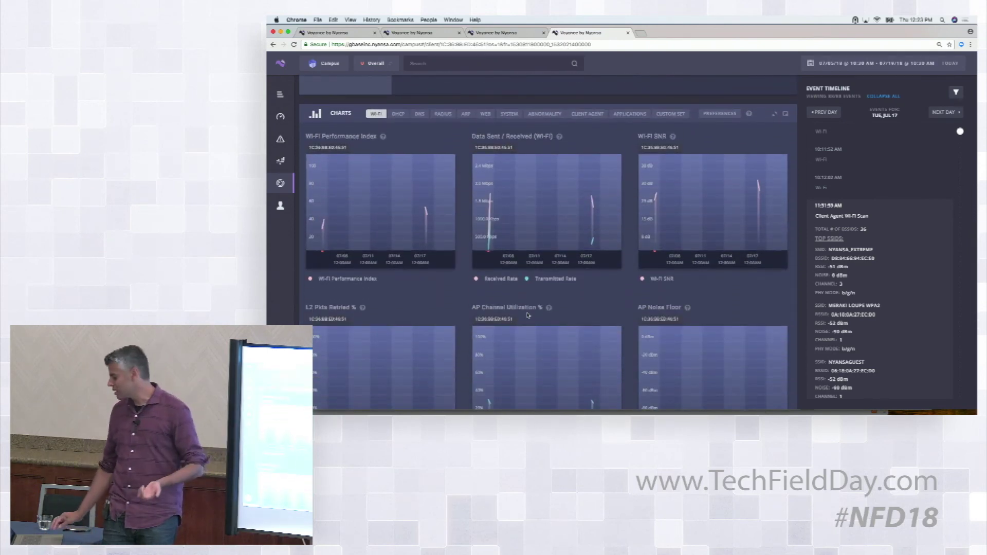
Scroll down to the Charts section and show the CLIENT AGENT charts, then the custom set
scroll(537, 316, down, 1)
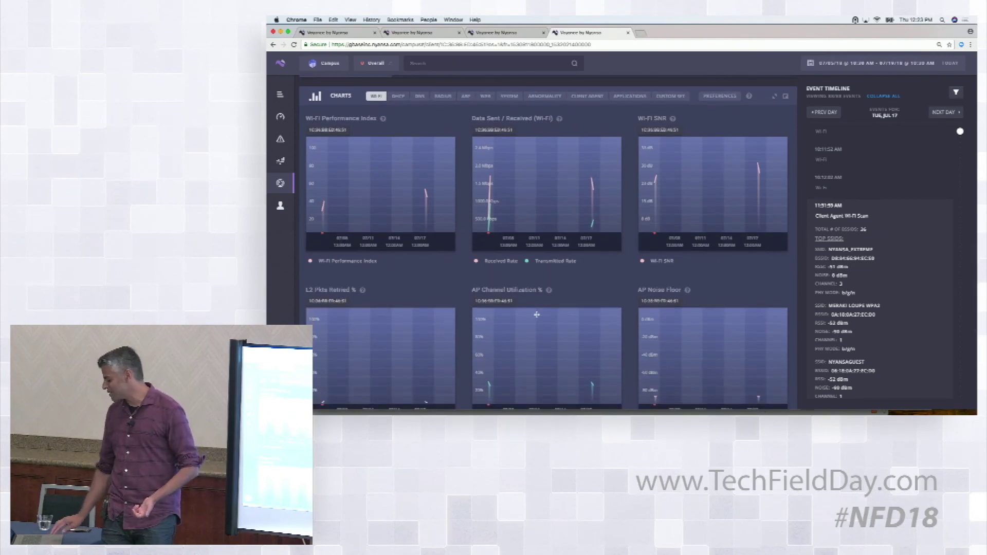
scroll(536, 314, down, 1)
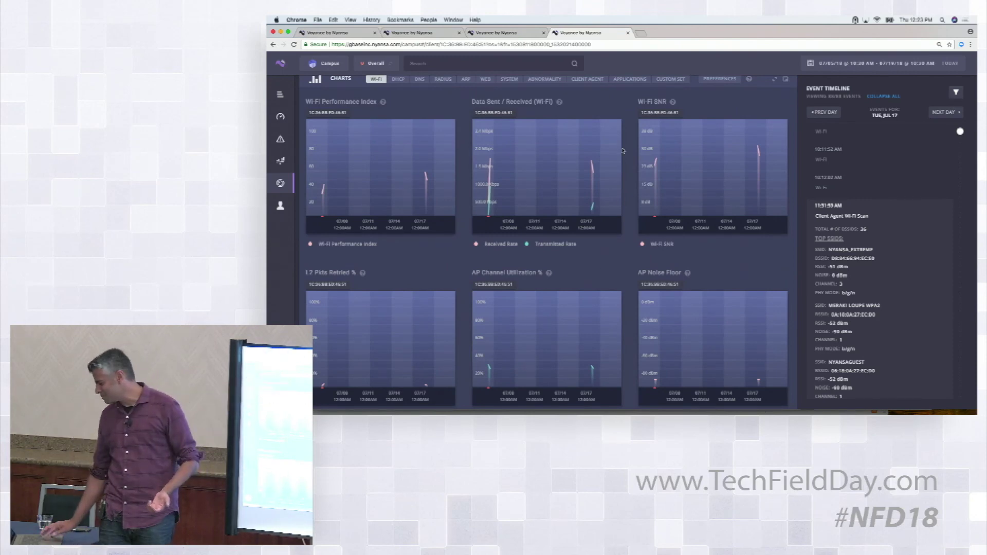
click(590, 80)
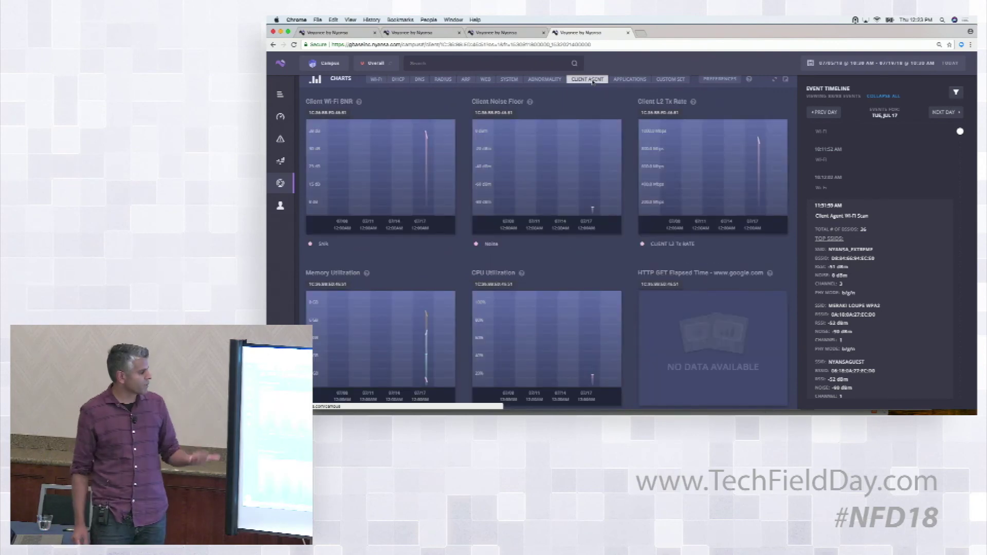
click(667, 80)
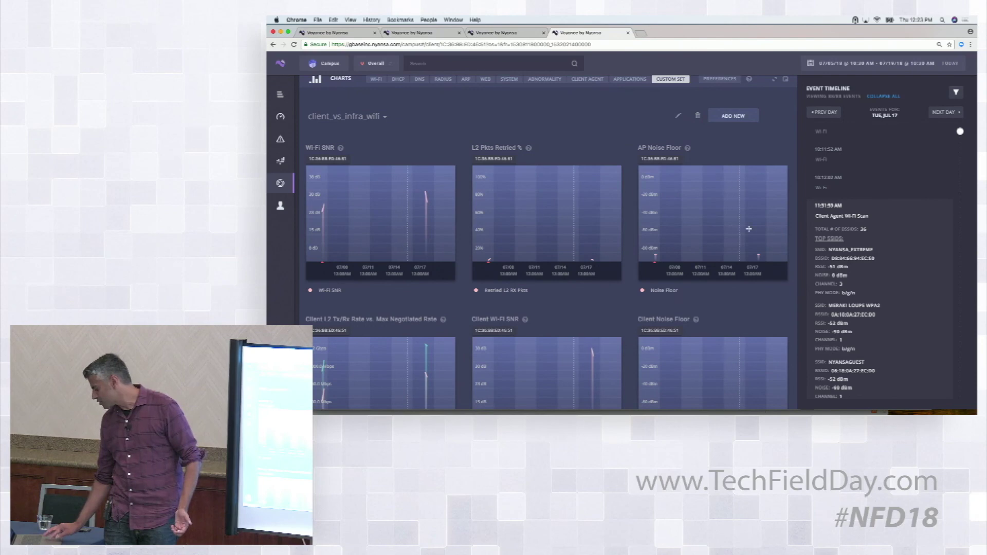
Zoom all client_vs_infra_wifi charts in to 07/17 and scroll through them
drag(756, 235, 764, 236)
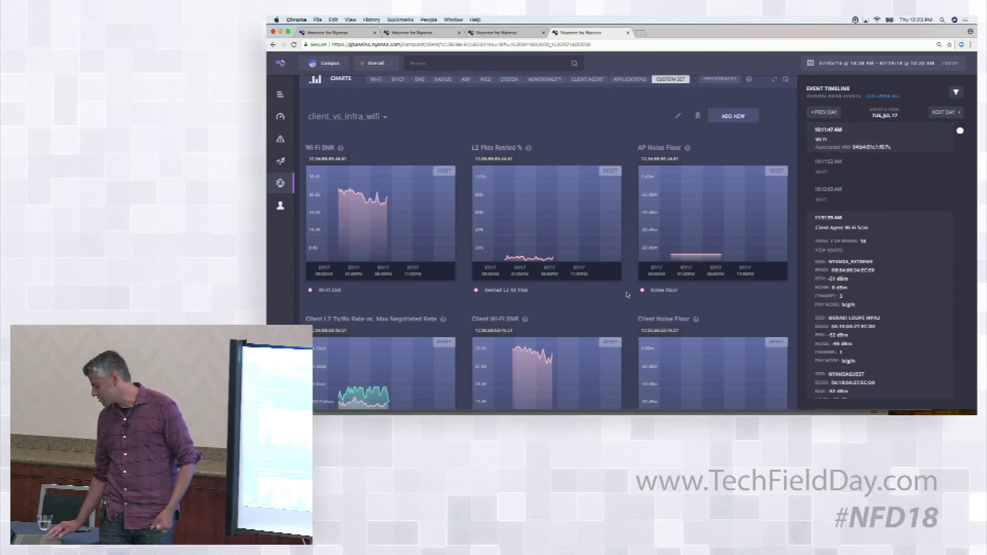
scroll(627, 294, down, 2)
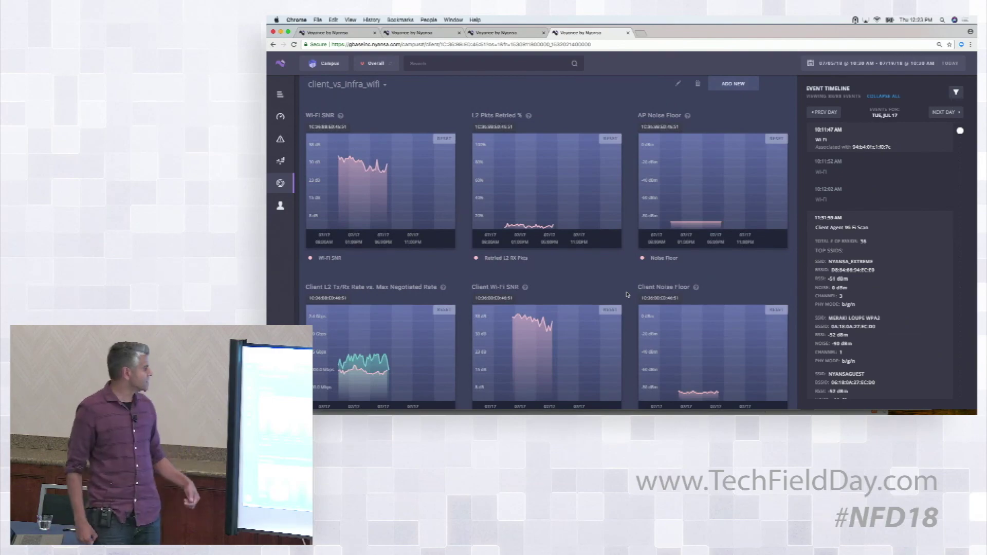